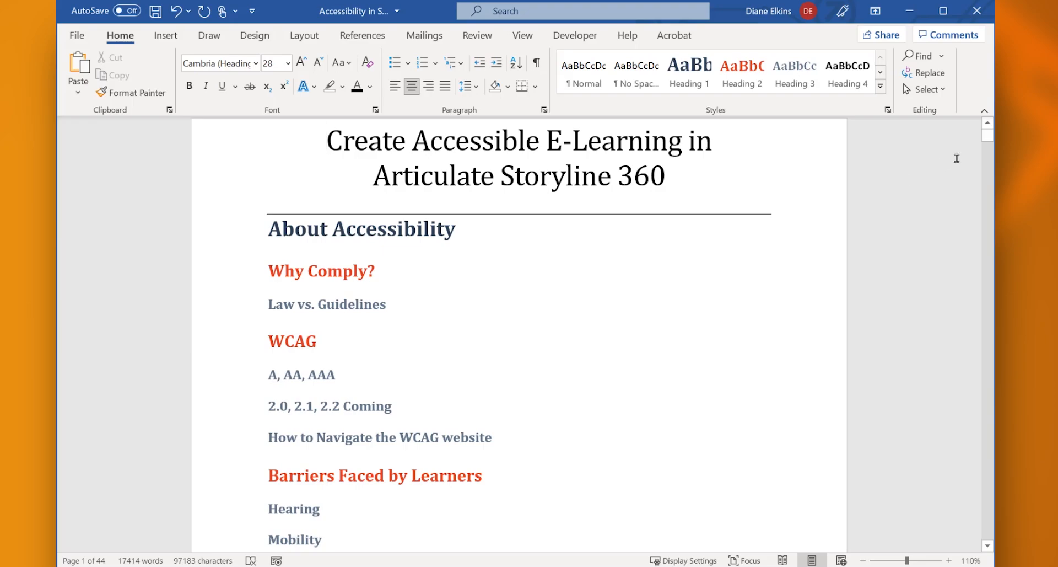
Check which heading styles About Accessibility, Why Comply? and Law vs. Guidelines use
mouse_move(992, 139)
mouse_down()
mouse_move(993, 171)
mouse_move(994, 138)
mouse_up()
click(418, 234)
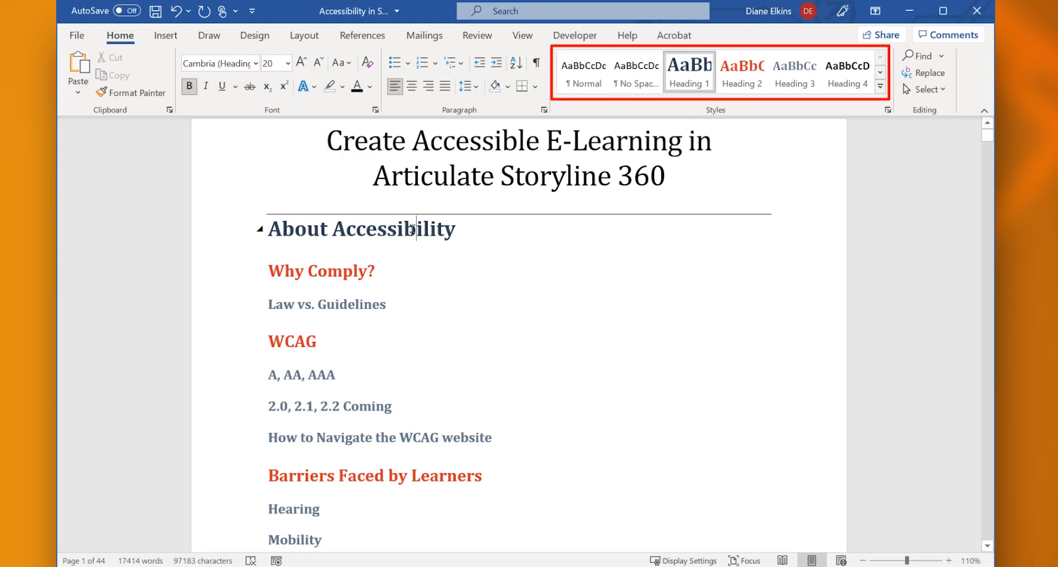
click(351, 270)
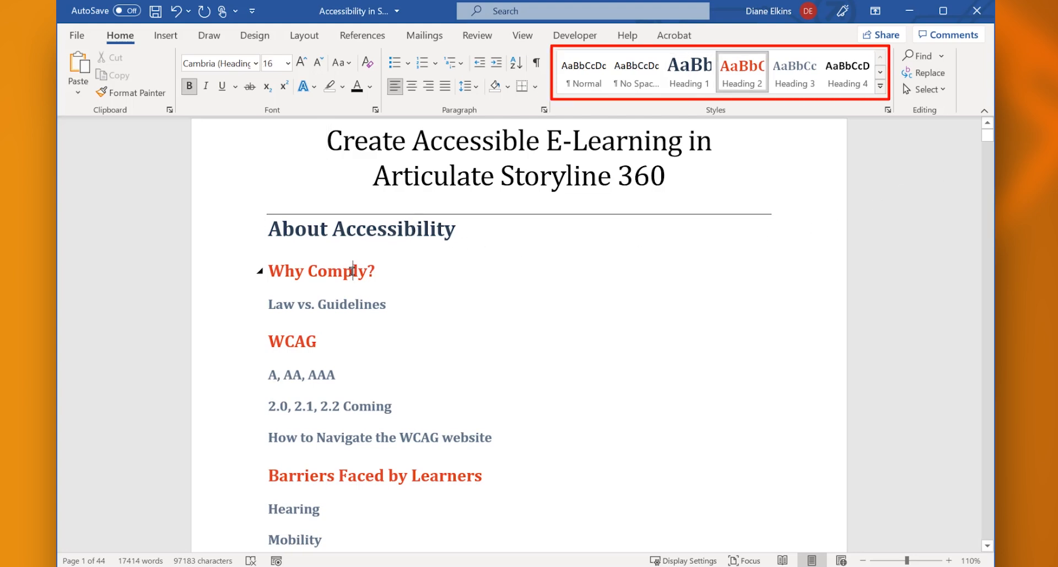
click(348, 304)
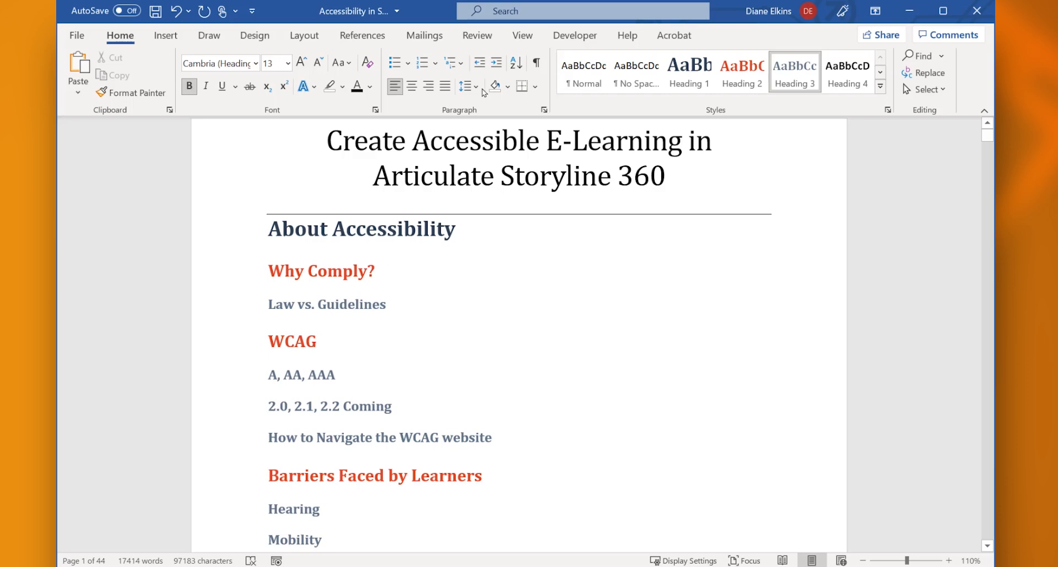
Show the Navigation Pane beside the document
click(523, 35)
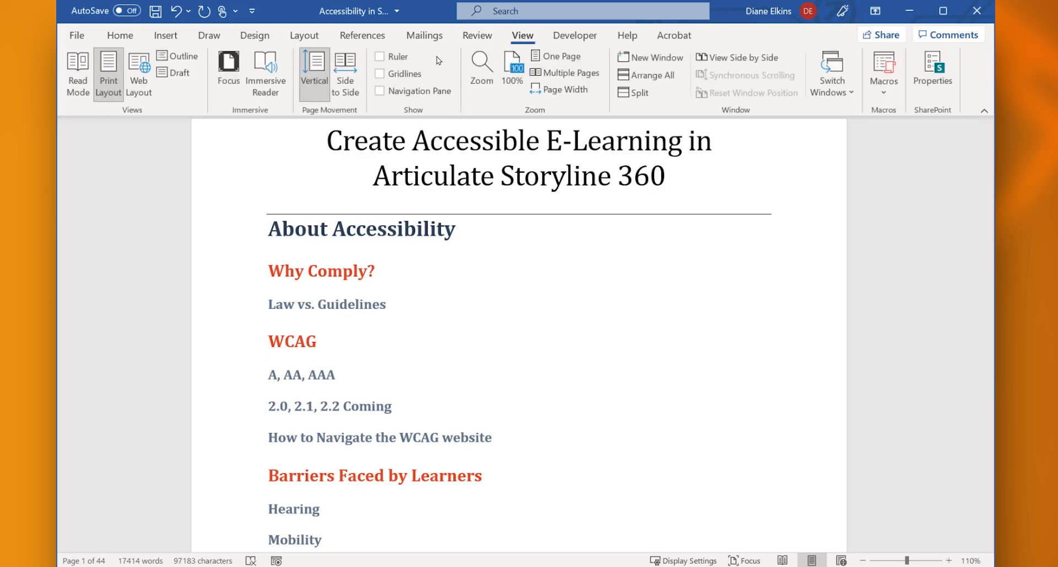
click(380, 91)
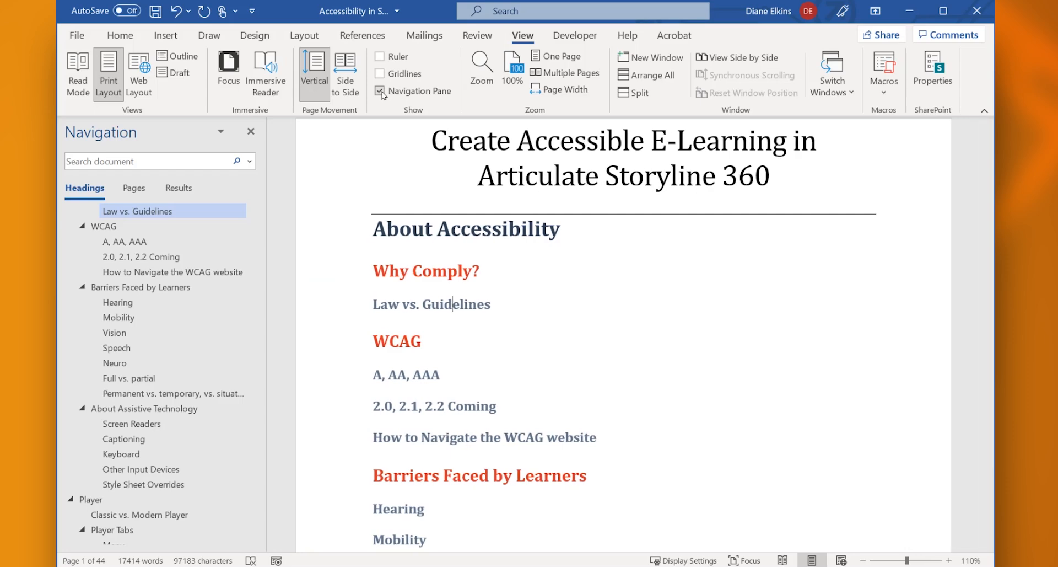
Add a "Search" paragraph directly above the Accessibility Controls heading and format it as Heading 3
click(128, 41)
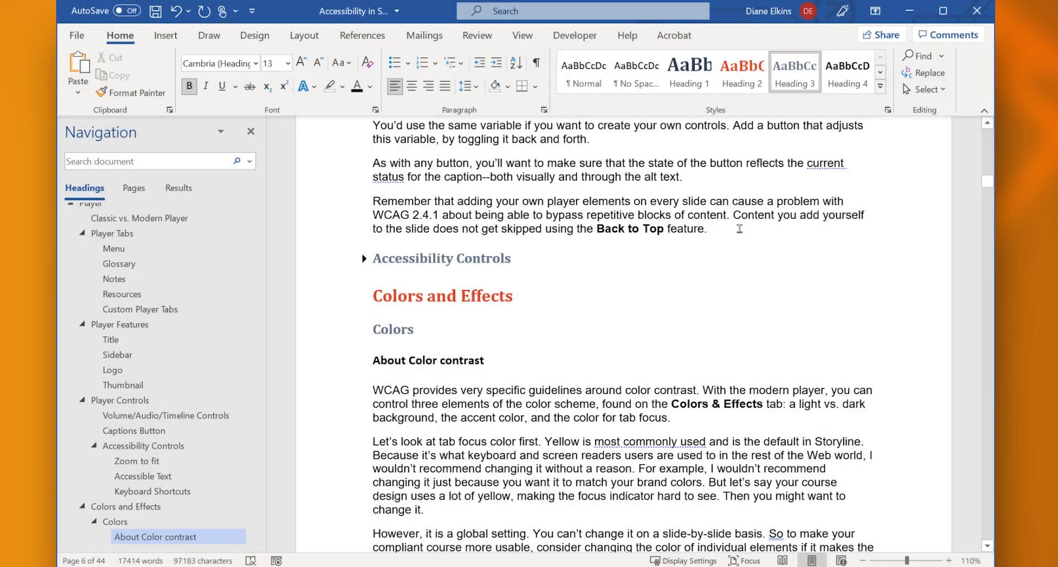
click(736, 229)
key(Return)
text(Search)
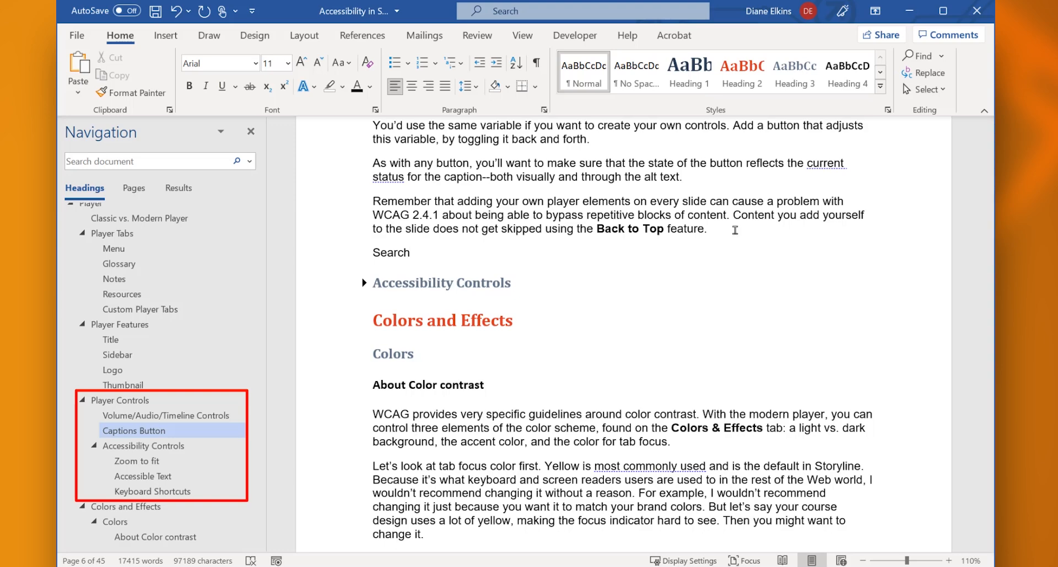
click(696, 82)
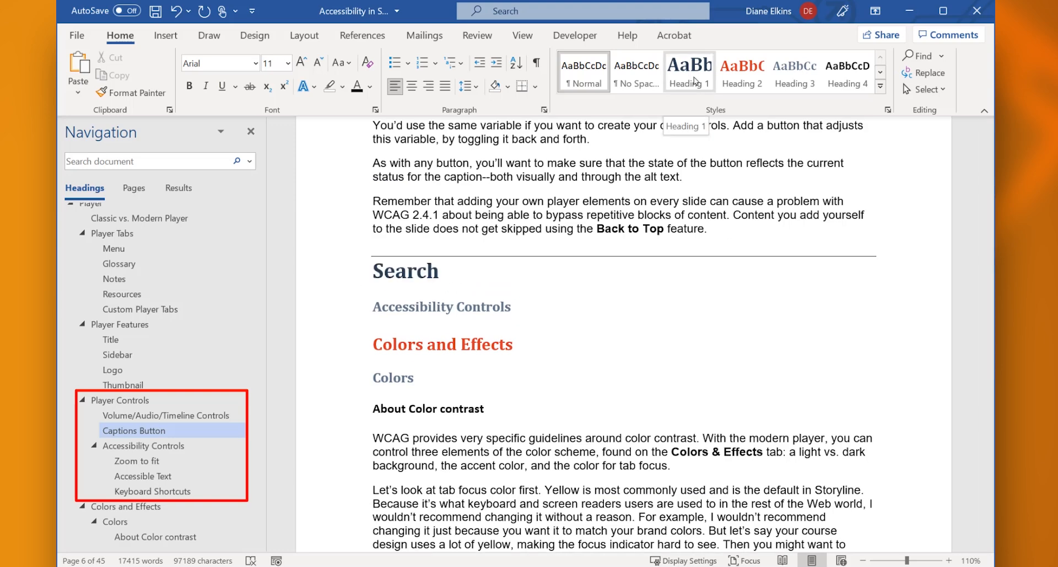
click(744, 81)
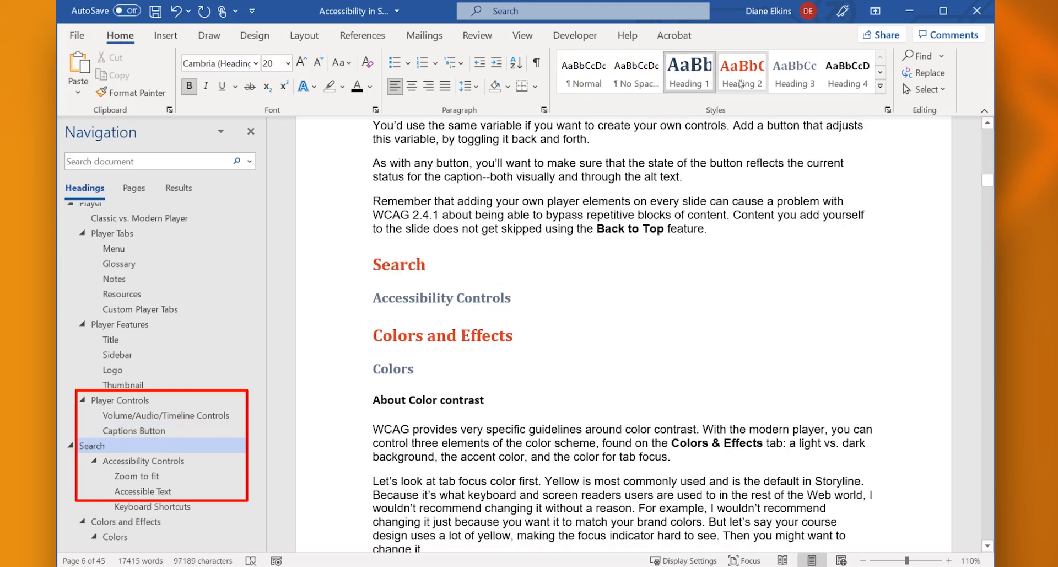
click(793, 82)
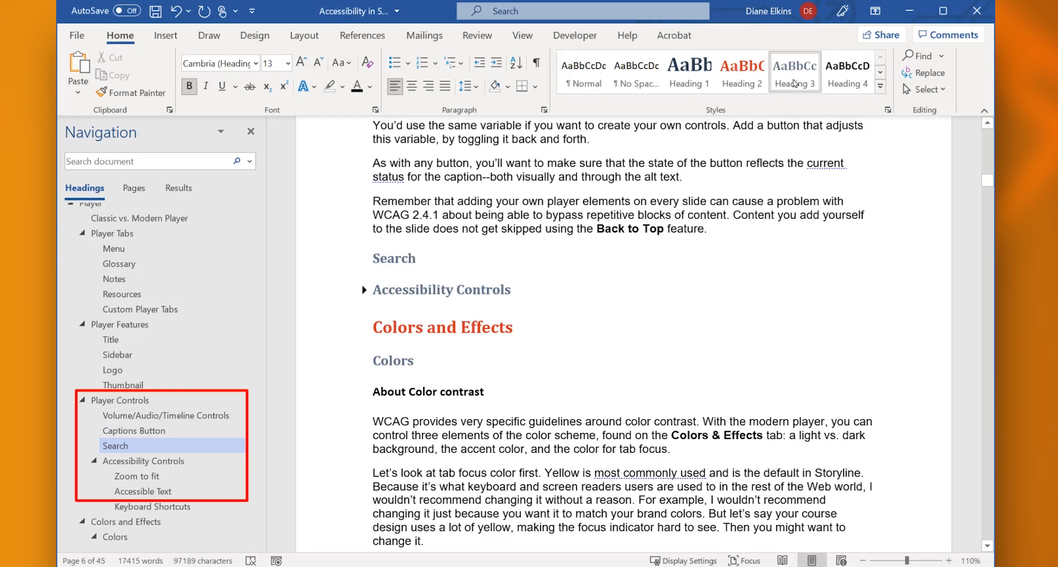
Collapse Player Tabs, Player Features and Player Controls in the navigation outline, plus the whole Player section, then expand Player again
scroll(141, 280, up, 1)
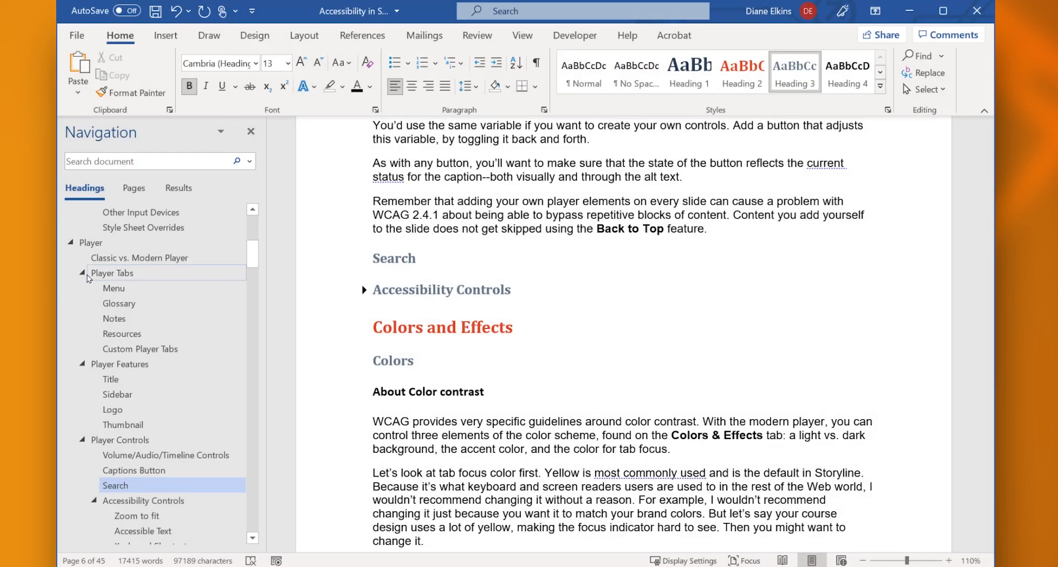
click(82, 273)
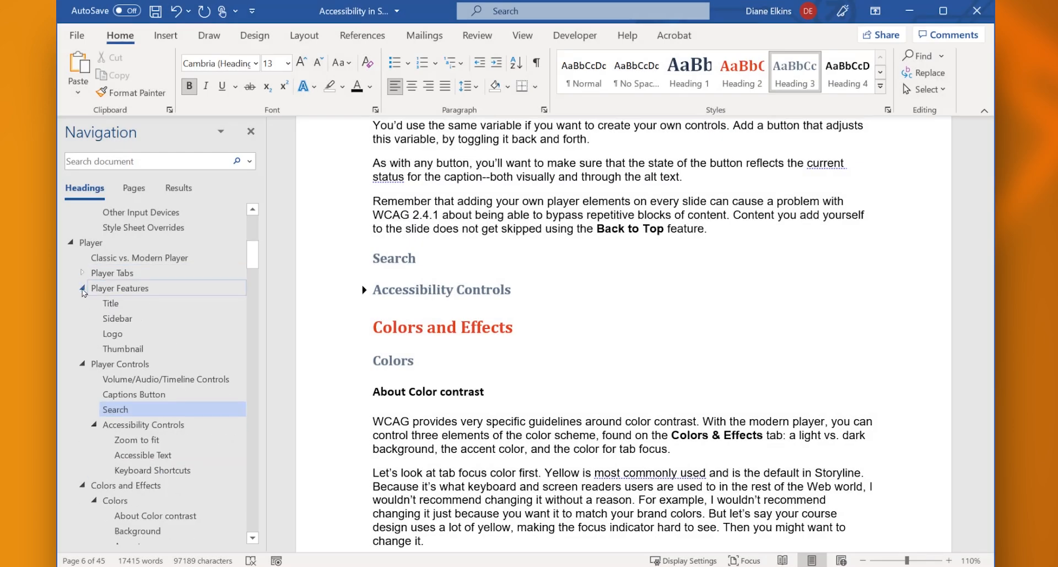
click(83, 288)
click(82, 303)
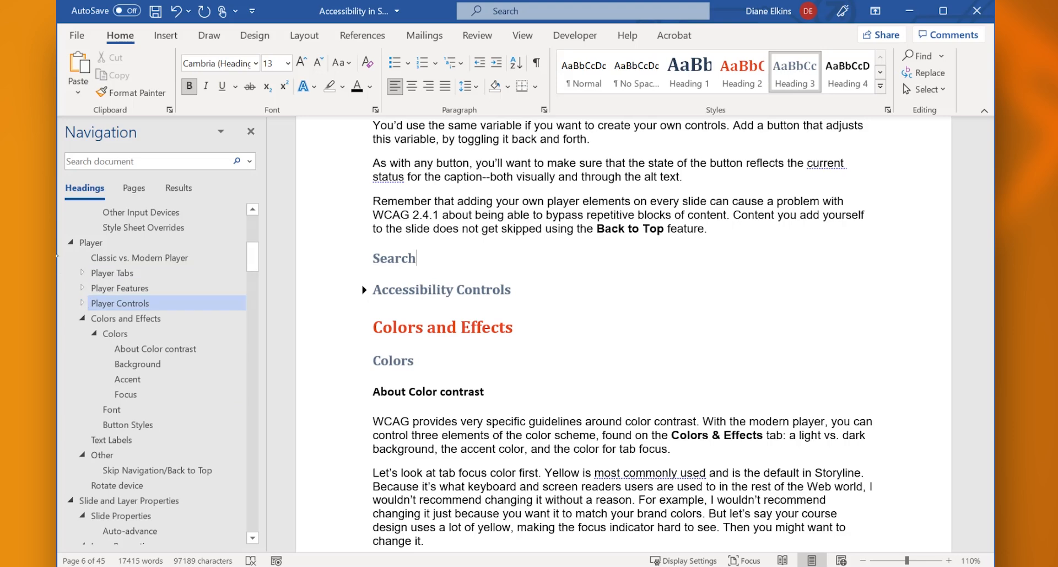
click(71, 242)
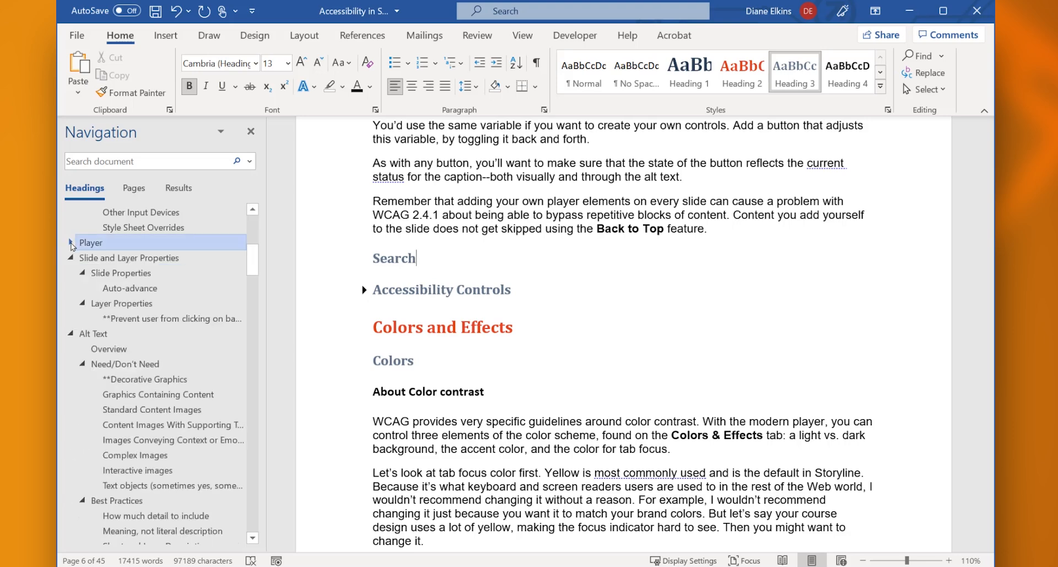
click(71, 242)
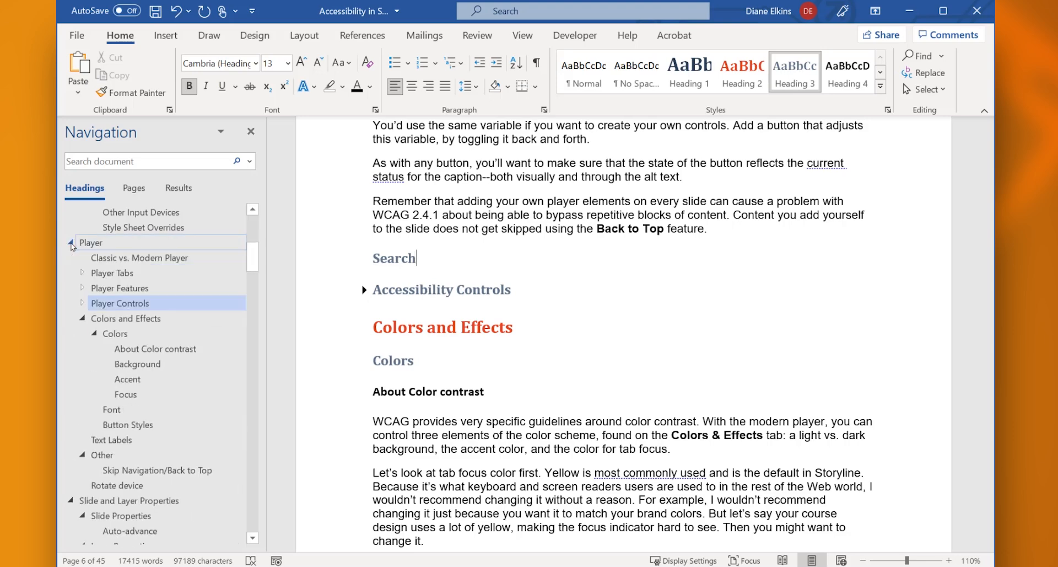
Limit the navigation outline to Heading 1 entries
right_click(71, 243)
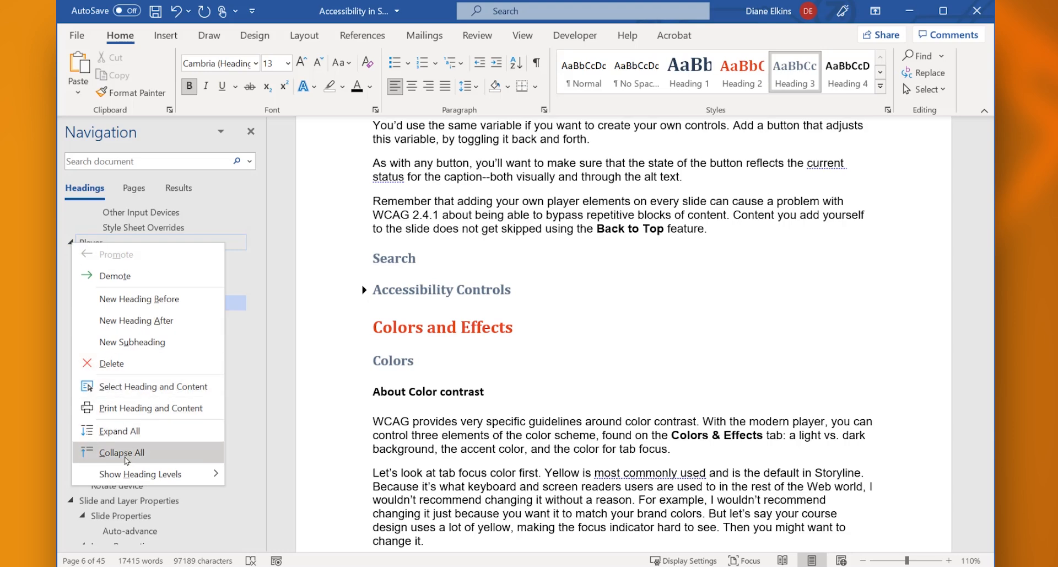
mouse_move(127, 473)
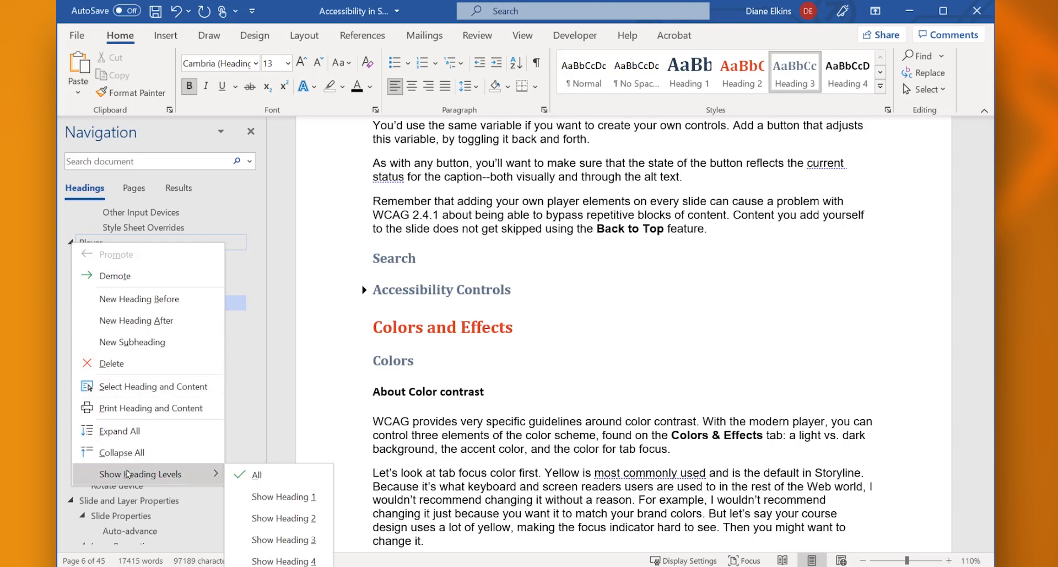
click(255, 497)
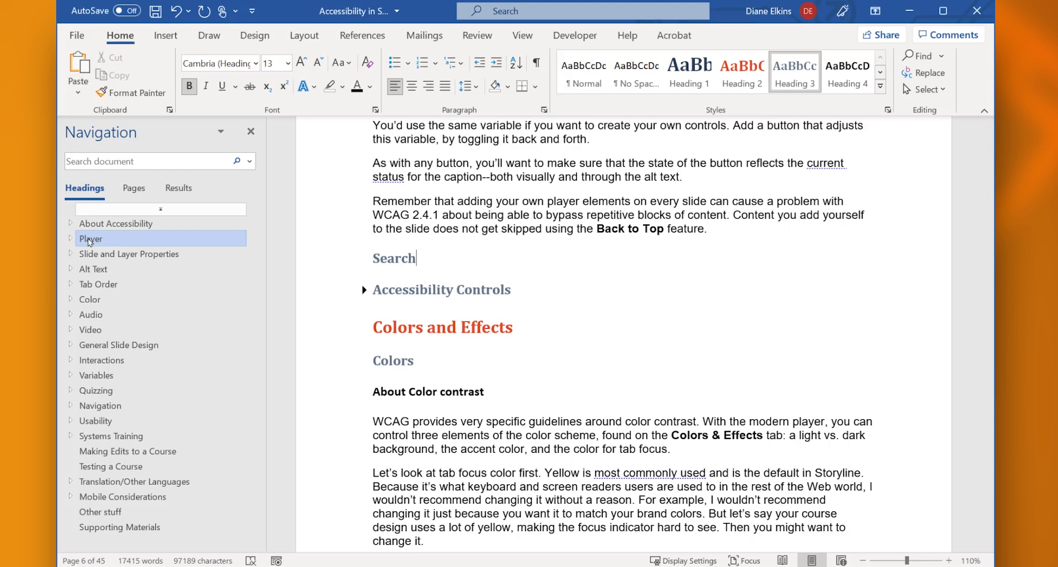
Move the Player section between Navigation and Usability in the outline and check that its subheadings and text moved along
drag(88, 241, 99, 422)
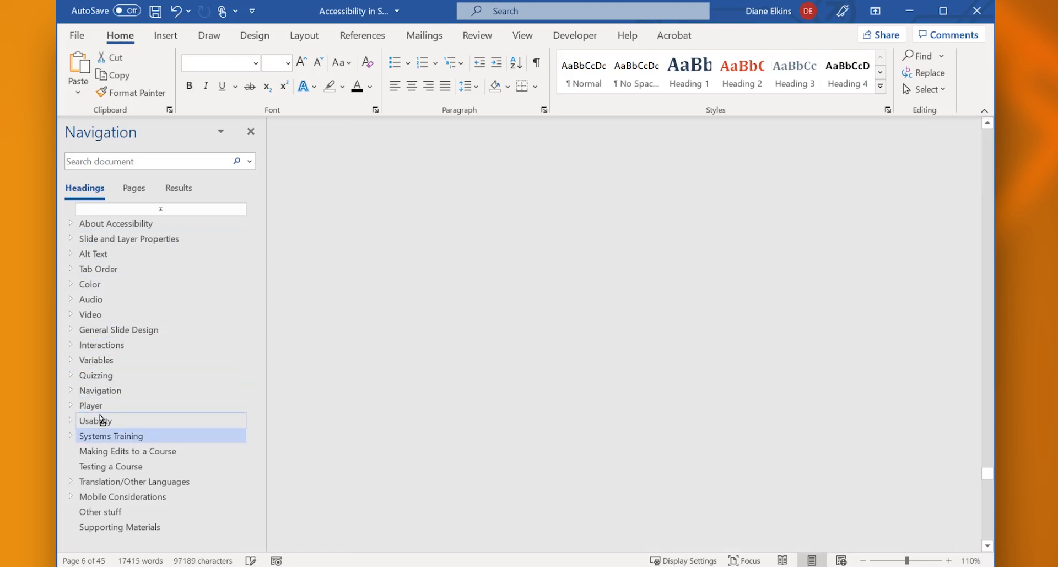
click(70, 406)
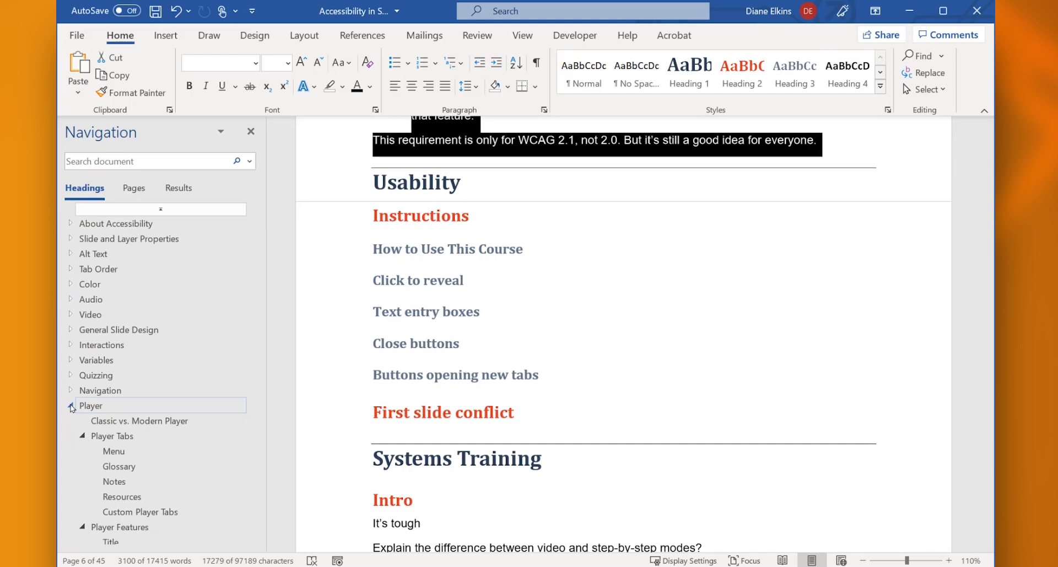
click(101, 411)
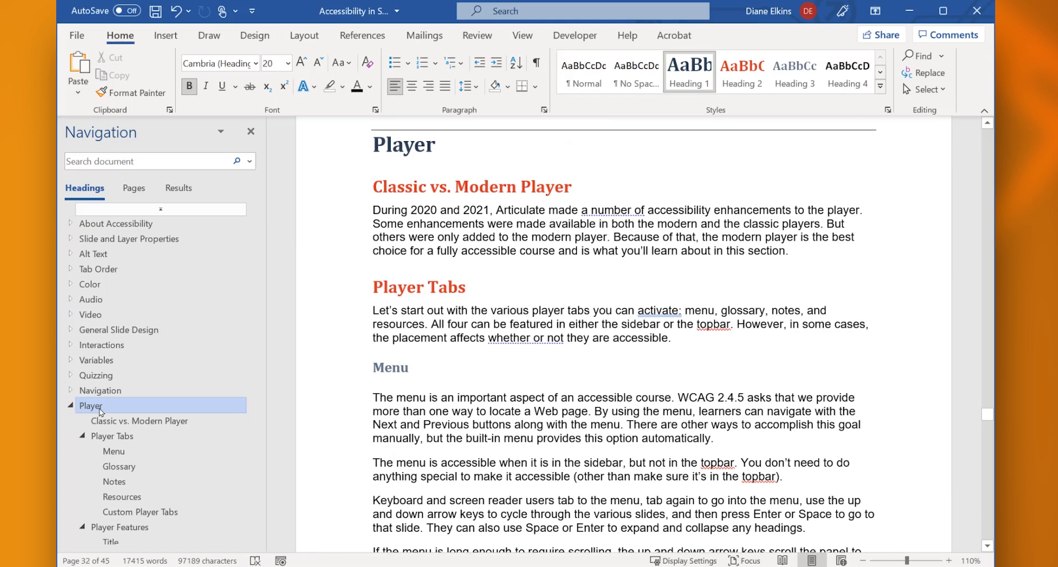
click(71, 406)
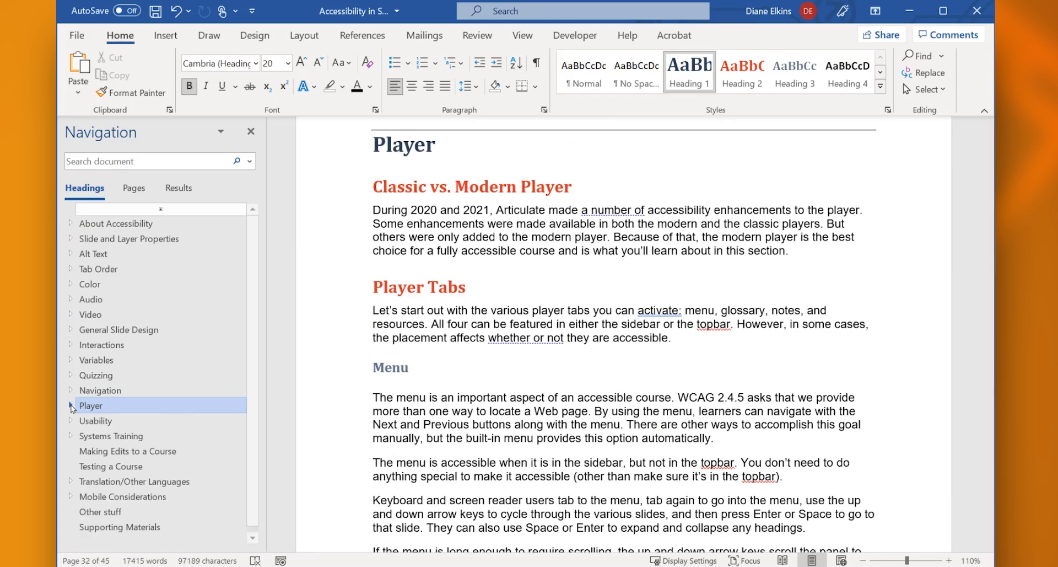
Move the Player section back between About Accessibility and Slide and Layer Properties, and deselect its text
drag(81, 409, 86, 241)
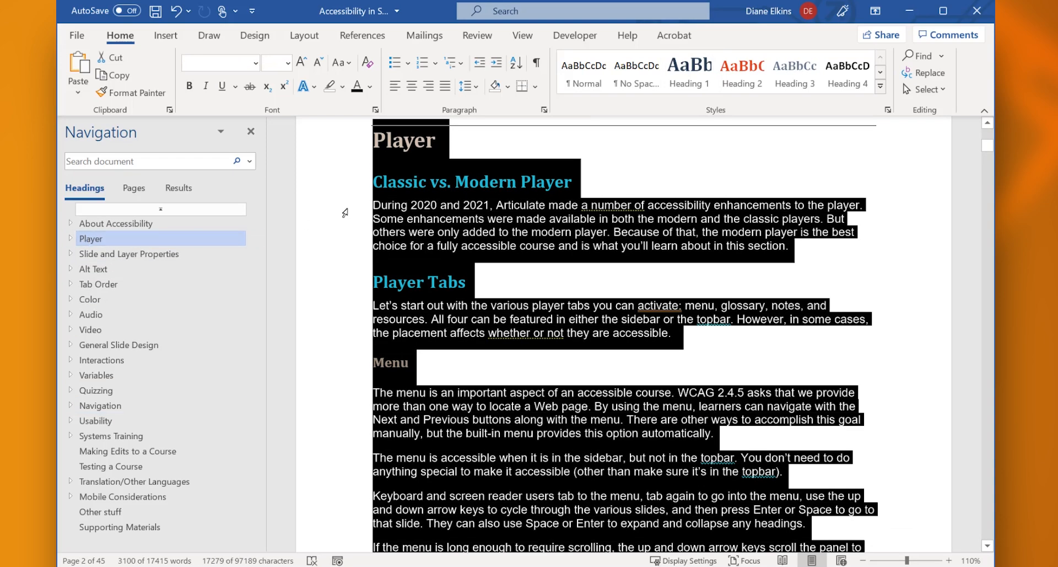
click(375, 140)
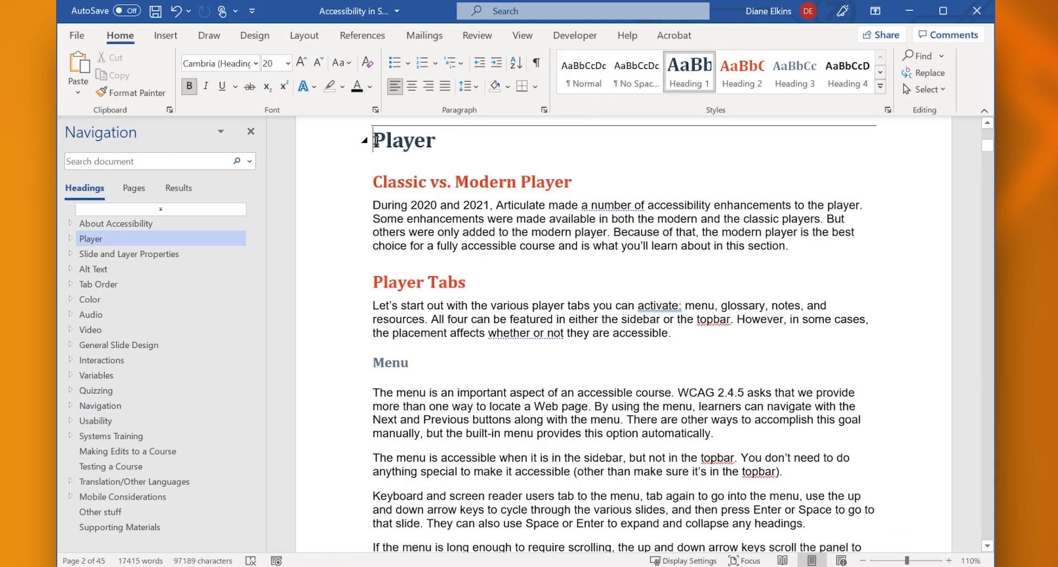
Collapse the About Accessibility section within the document body
scroll(377, 140, up, 15)
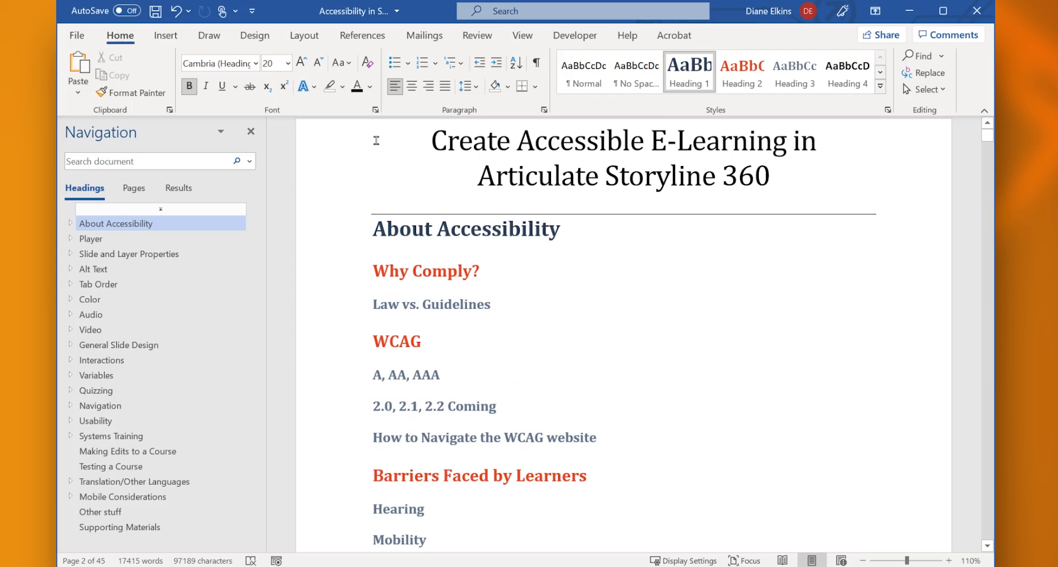
mouse_move(372, 230)
click(364, 230)
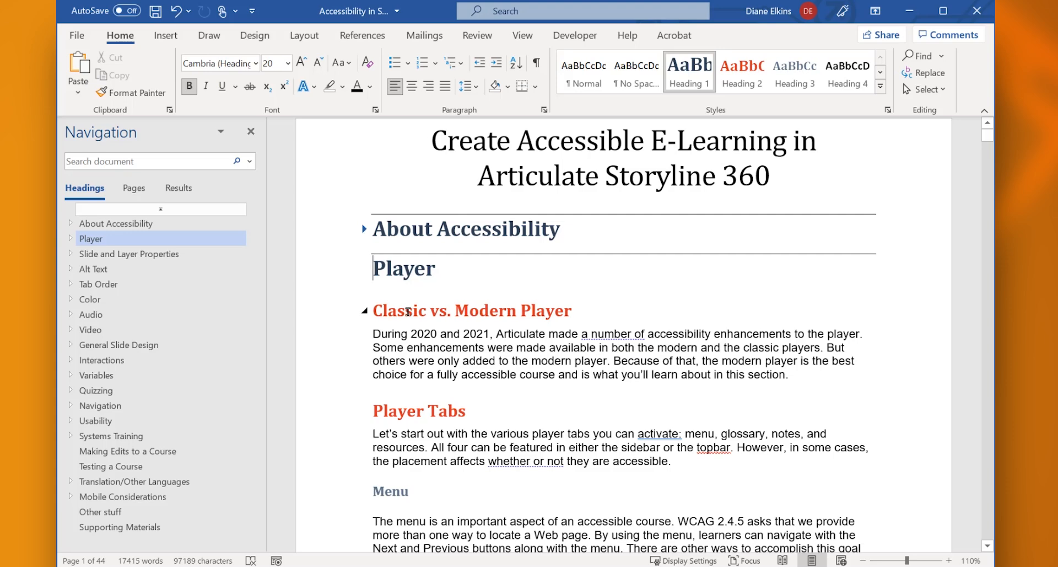
Collapse the Menu and Glossary sections under Player Tabs in the document body, expanding Glossary once to view its text
scroll(408, 311, down, 5)
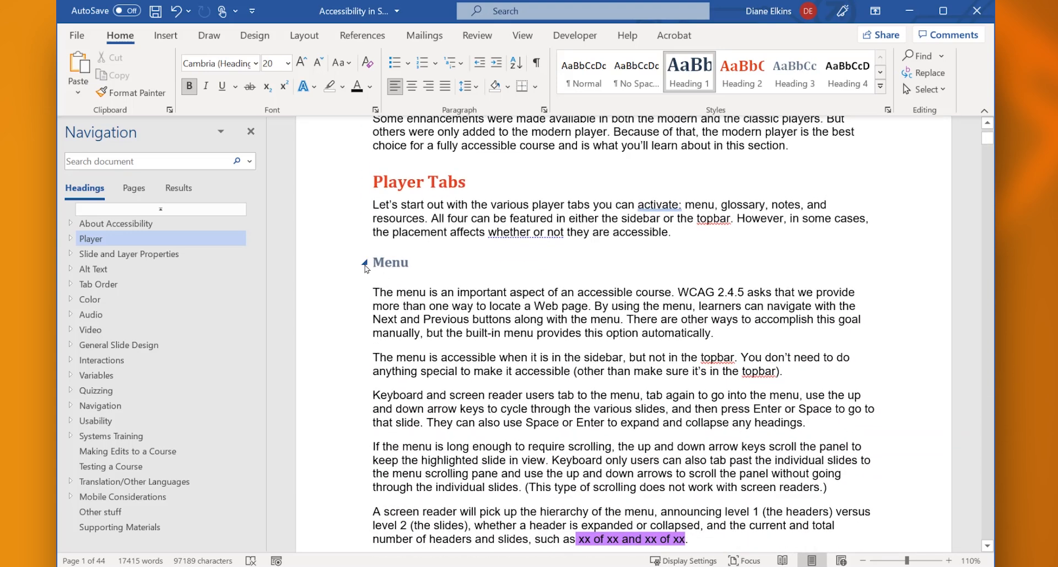
click(364, 263)
click(364, 298)
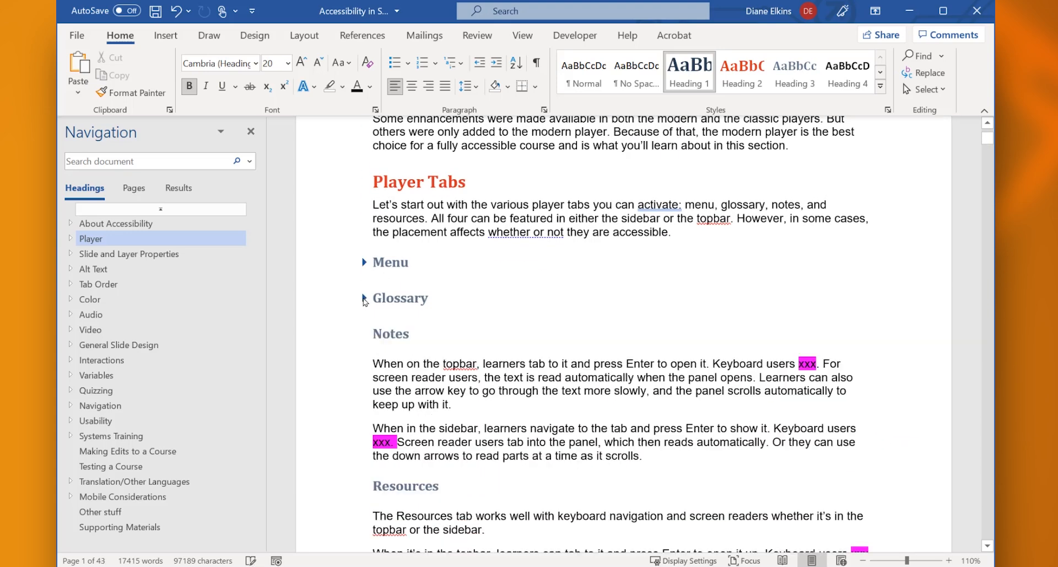
click(372, 362)
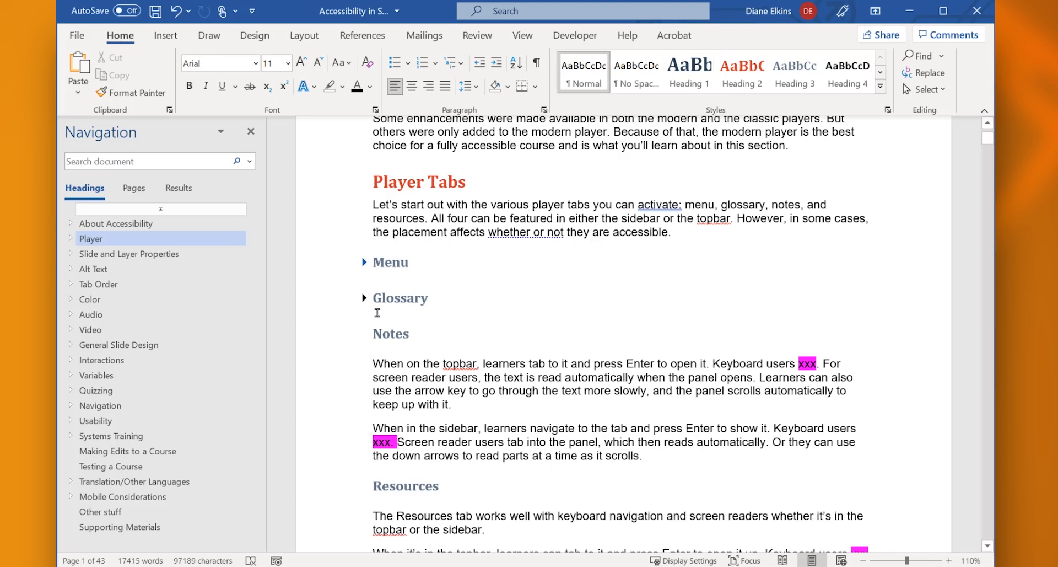
click(364, 298)
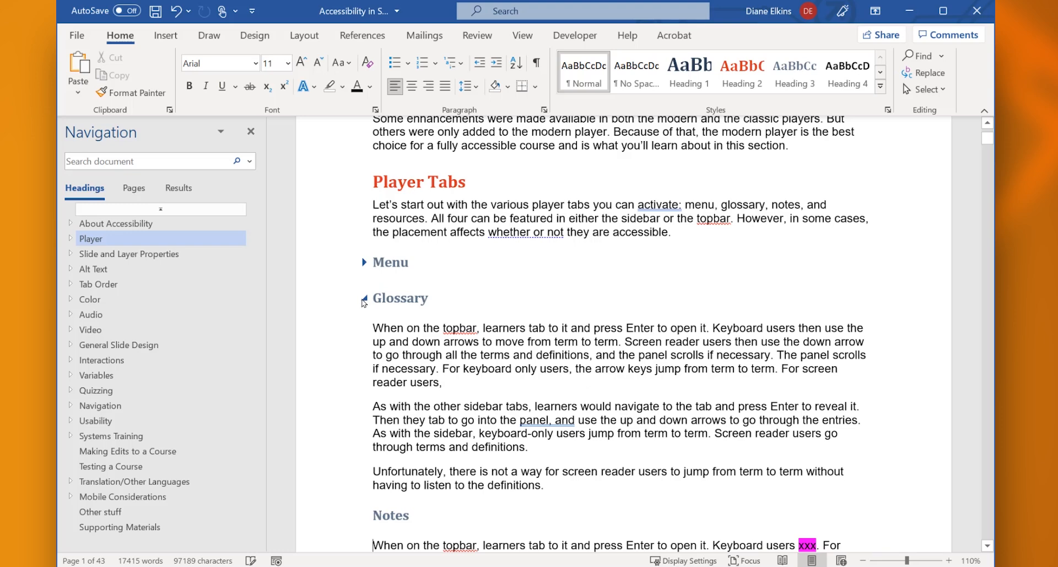
click(364, 298)
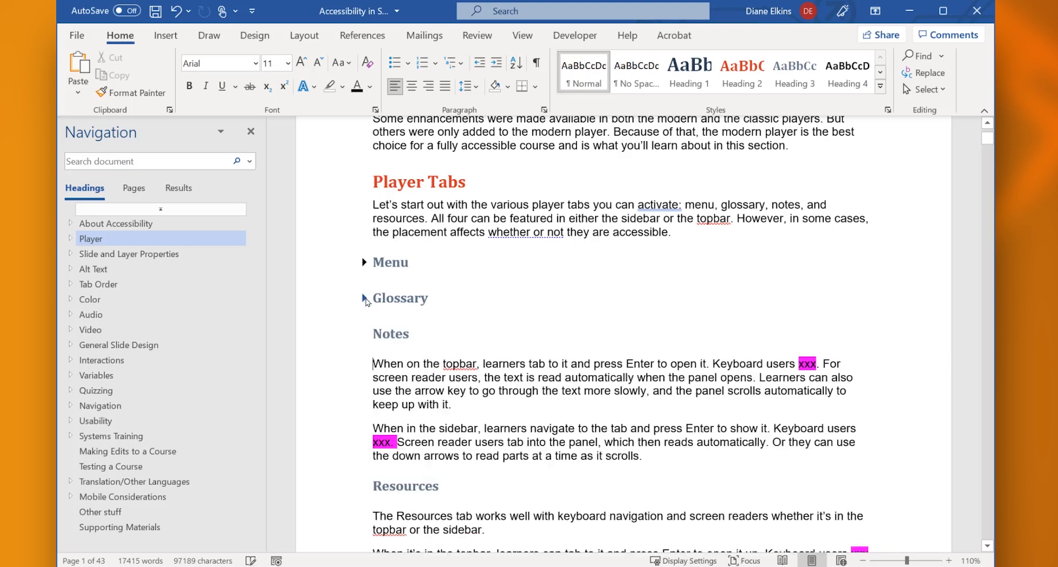
Collapse the Notes, Resources and Custom Player Tabs sections and move Notes between Custom Player Tabs and Player Features
click(364, 334)
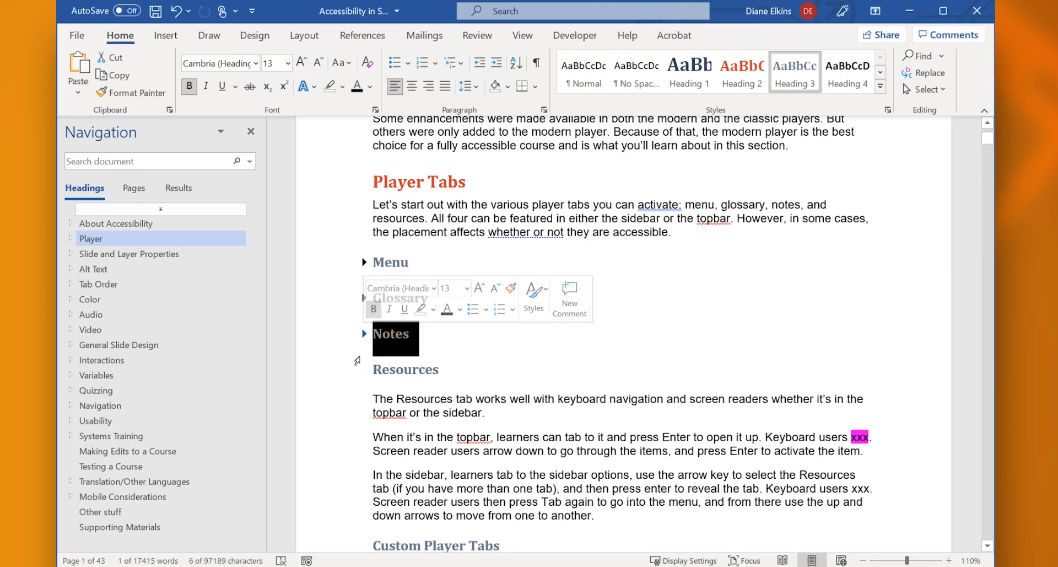
click(366, 371)
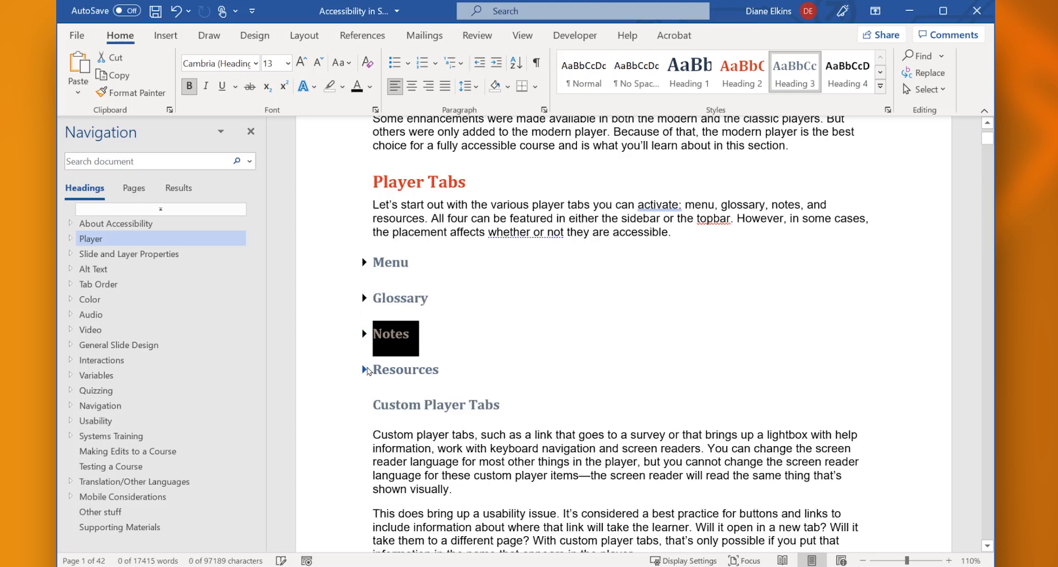
click(365, 406)
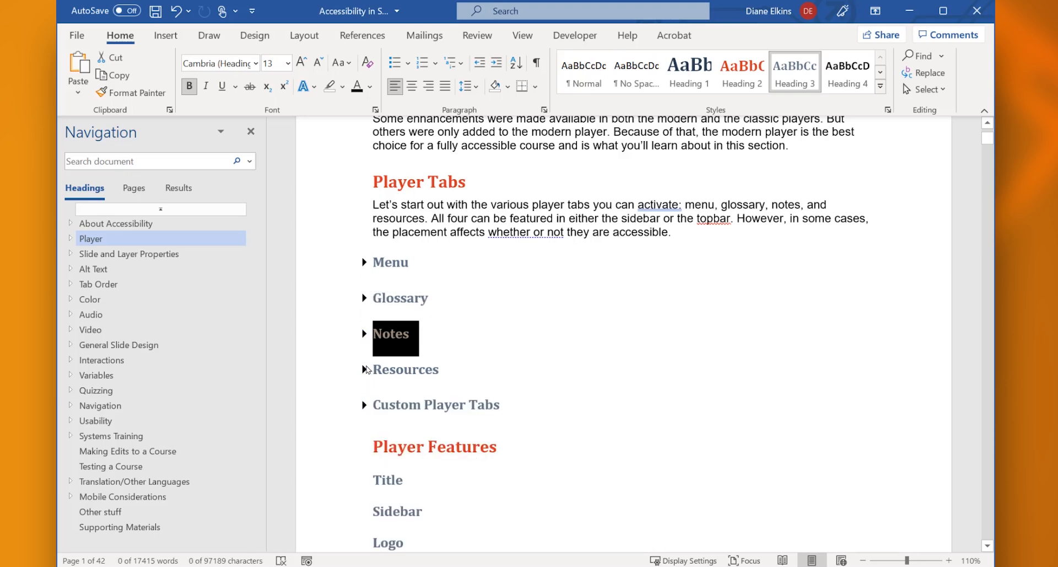
drag(375, 337, 373, 453)
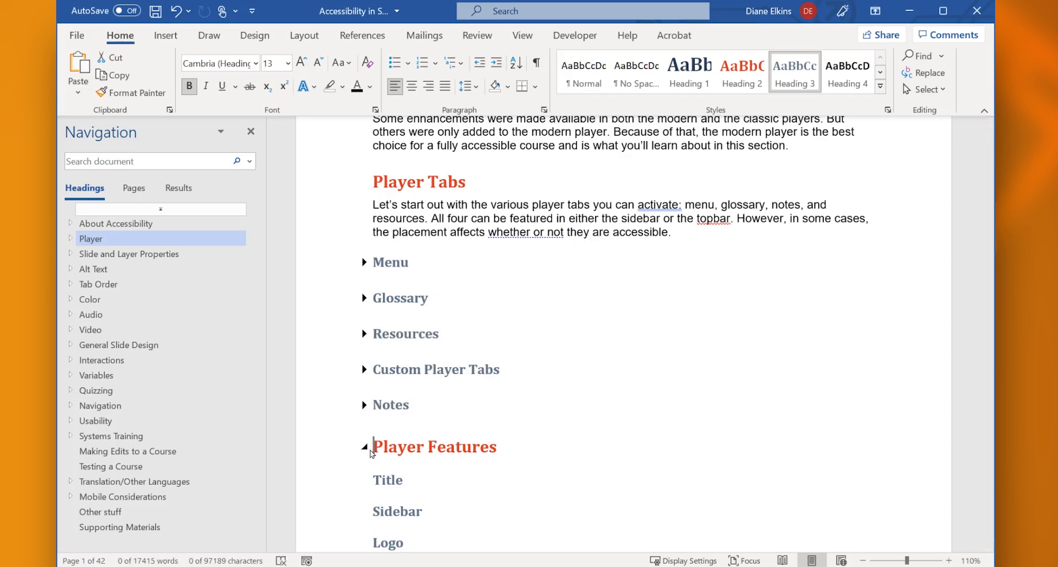
Expand the Notes section in the document body and change the Accessibility Controls heading to Heading 2
click(364, 405)
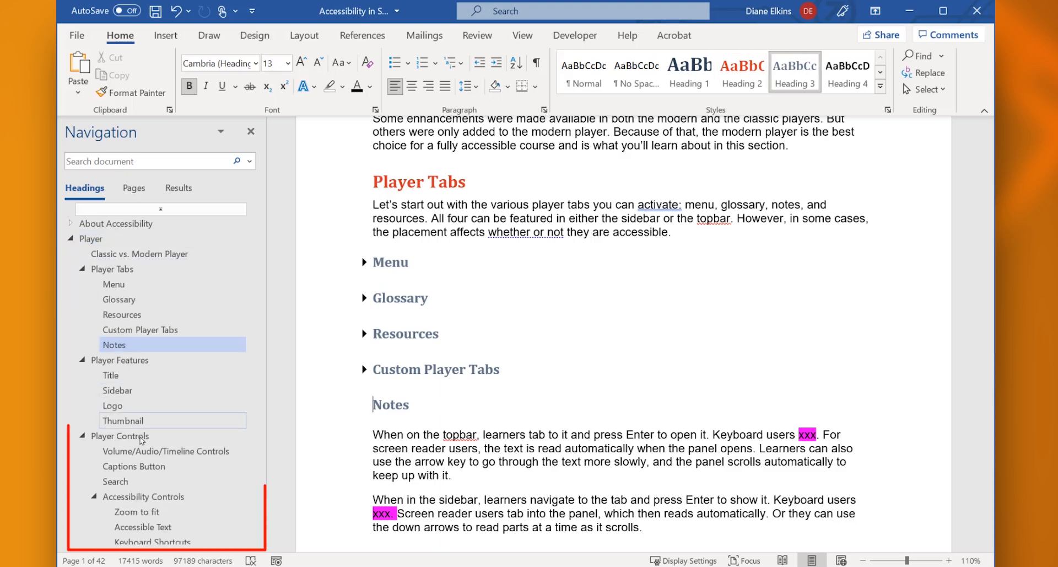
click(140, 496)
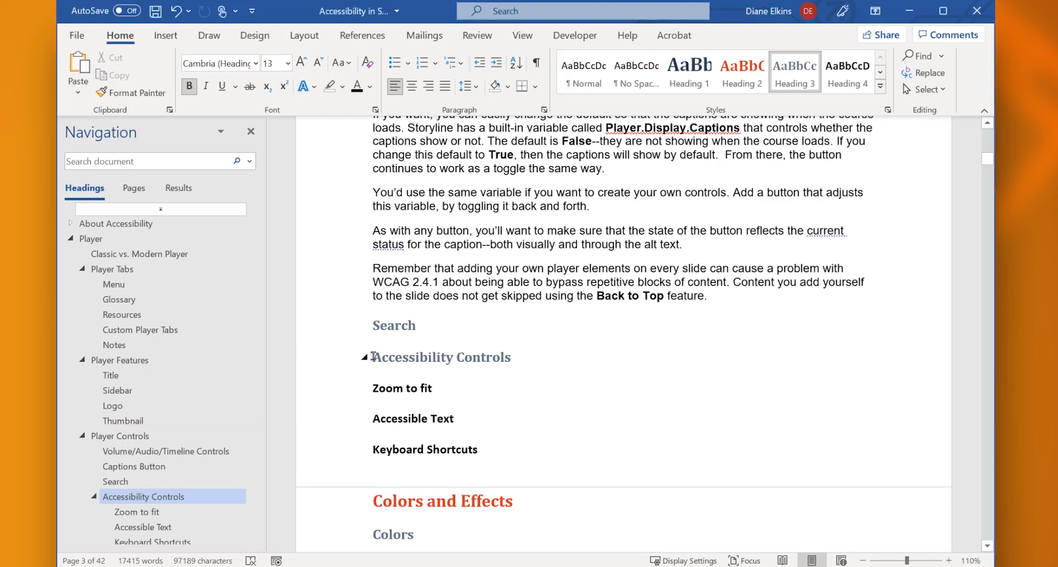
click(735, 74)
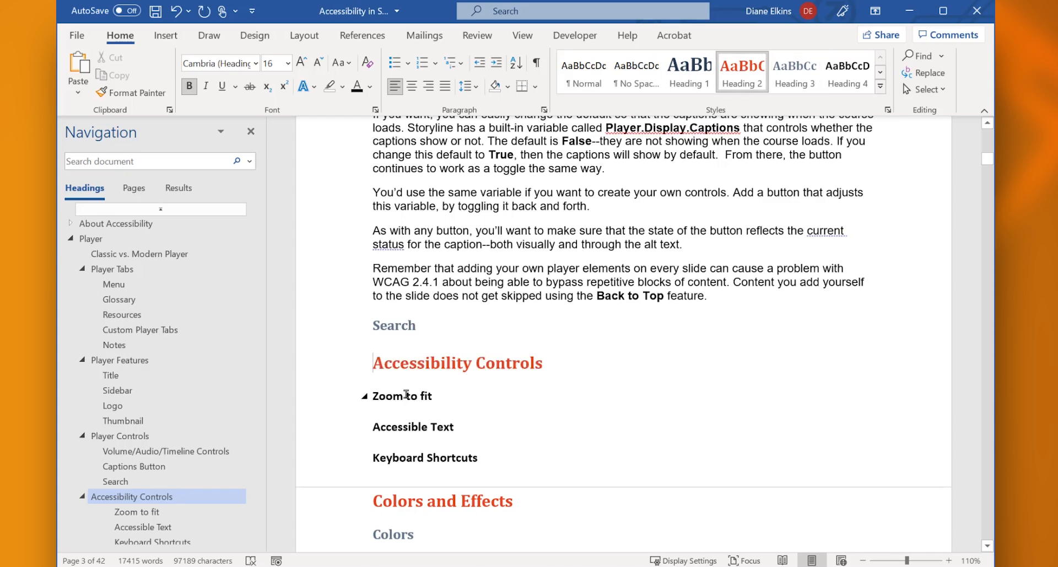
Apply the Heading 3 style to the Zoom to fit, Accessible Text and Keyboard Shortcuts headings
drag(405, 394, 485, 465)
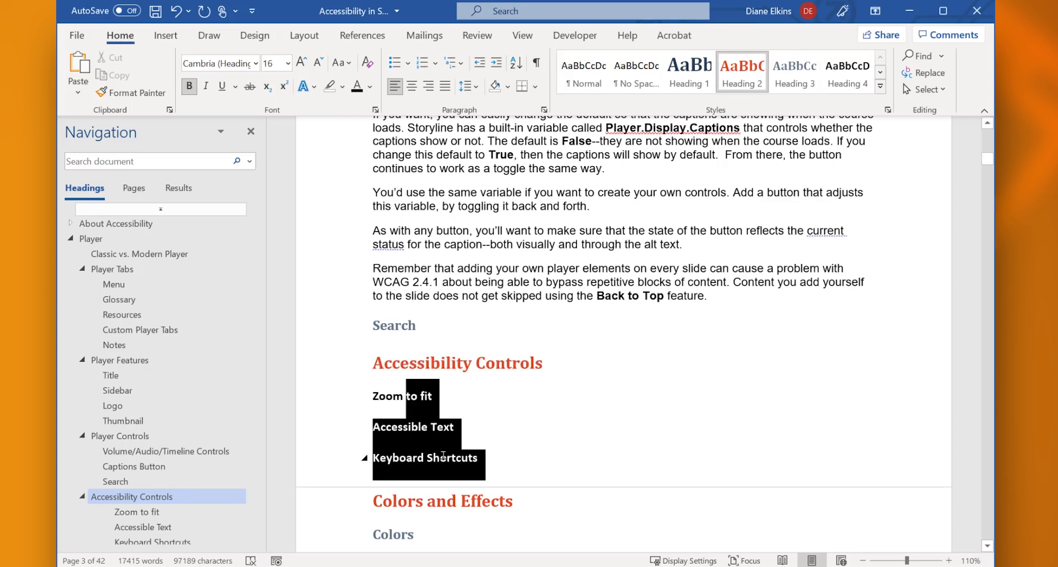
click(790, 79)
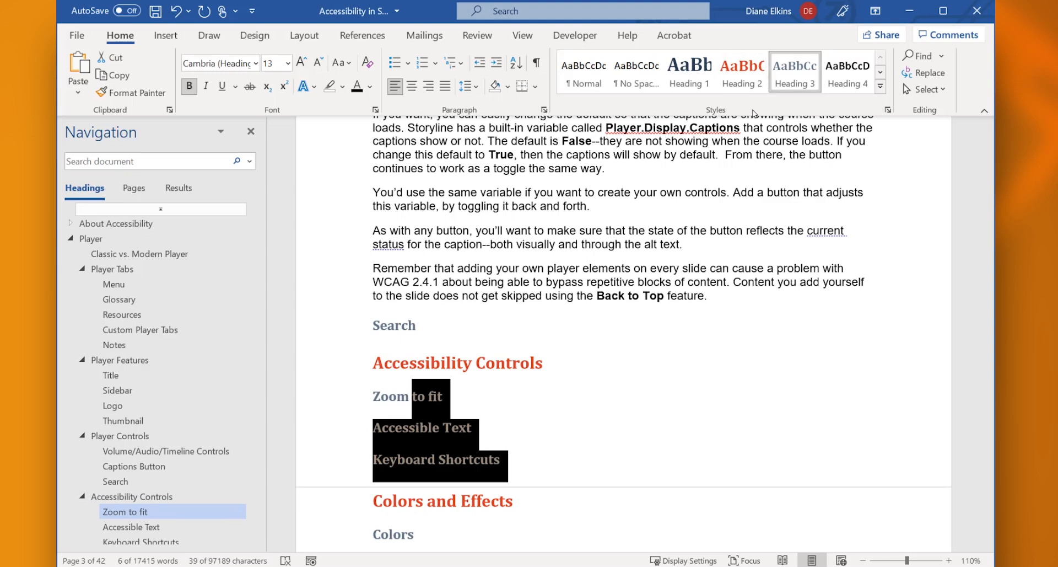
click(384, 456)
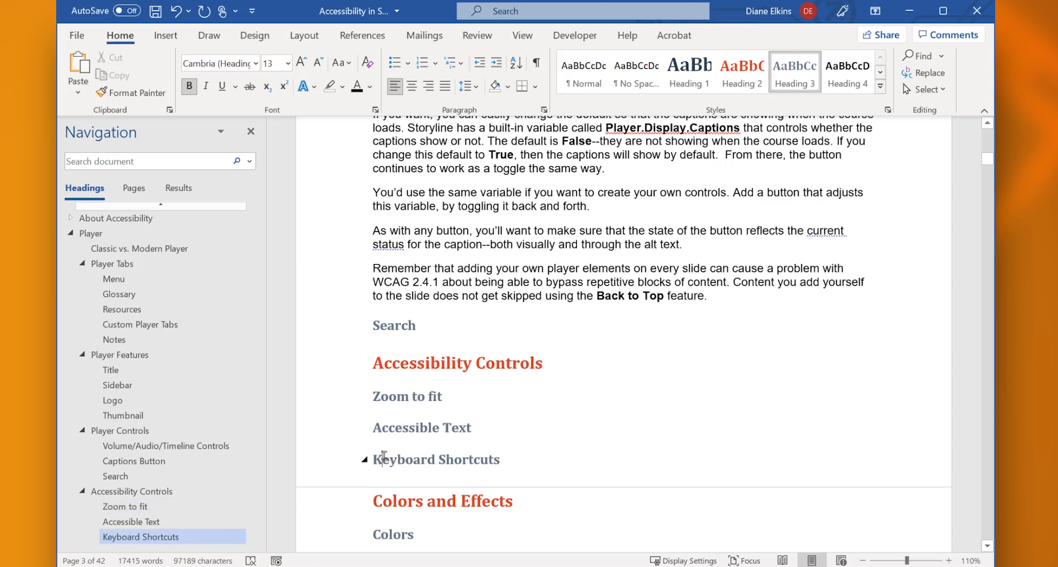
Demote the Keyboard Shortcuts heading by one level and promote it back
click(374, 458)
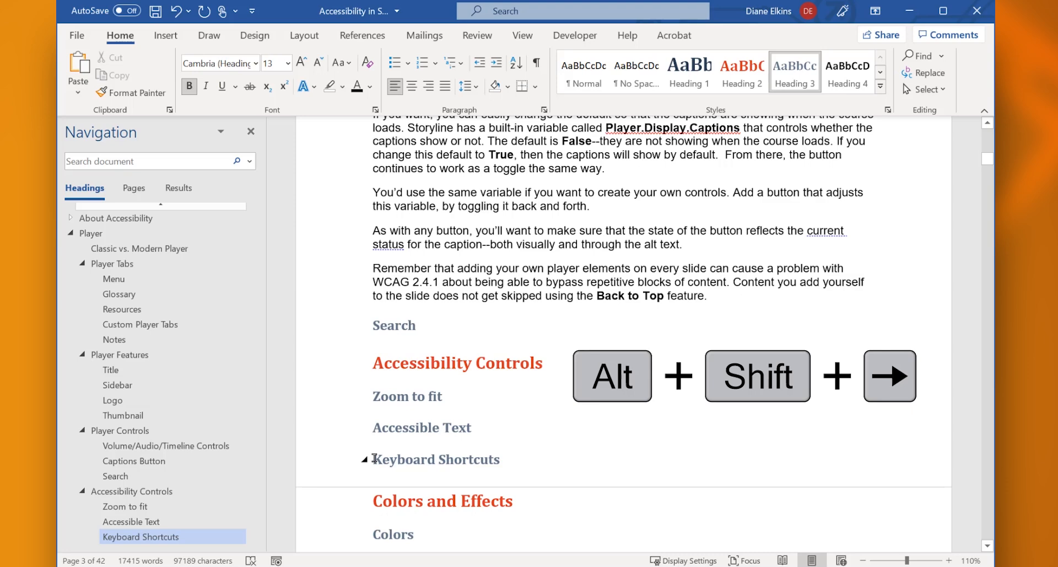
key(alt+shift+Right)
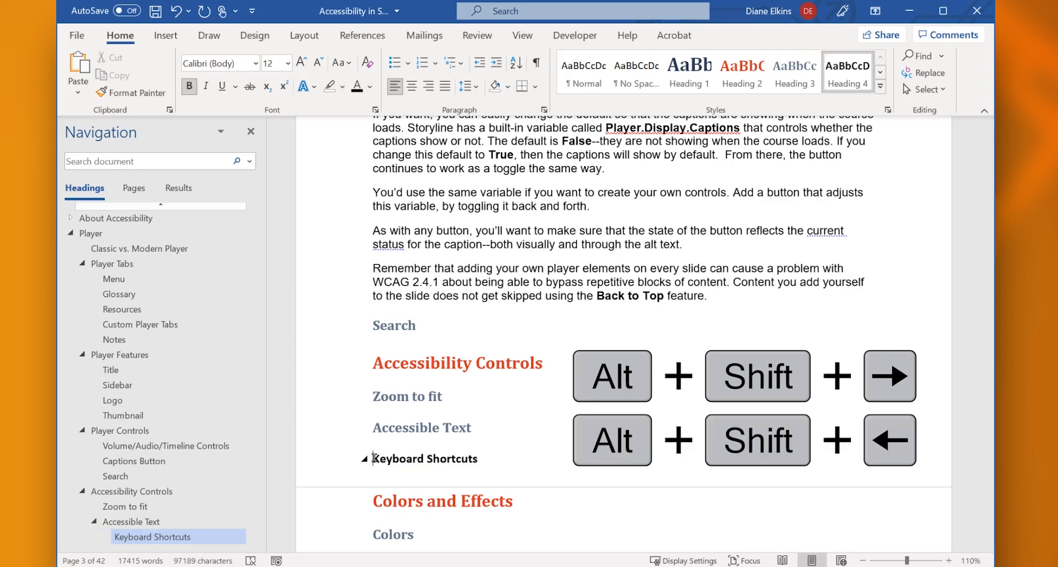
key(alt+shift+Left)
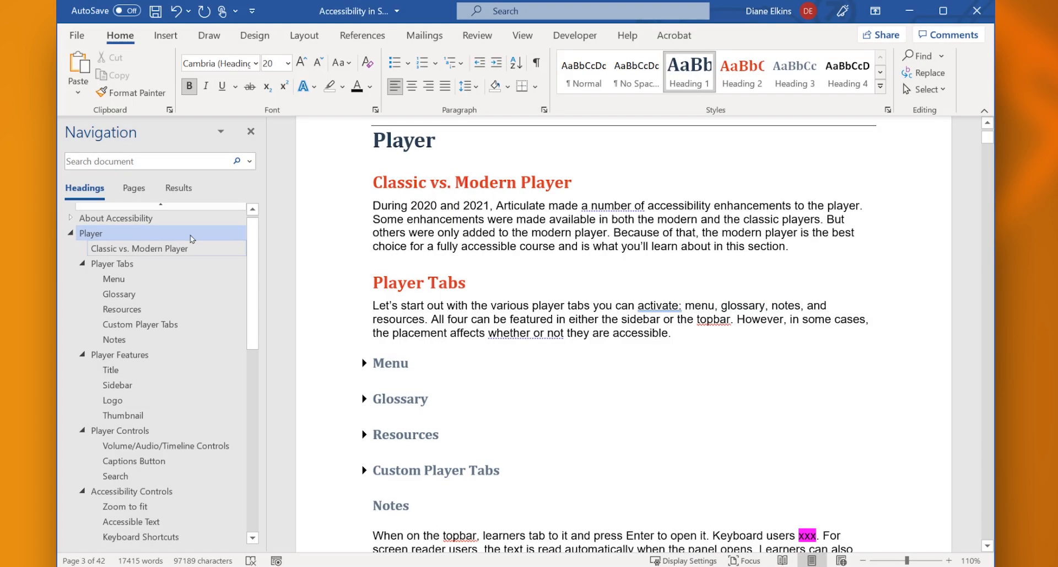
Insert a new Heading 2 titled Features directly above Player Tabs
click(373, 281)
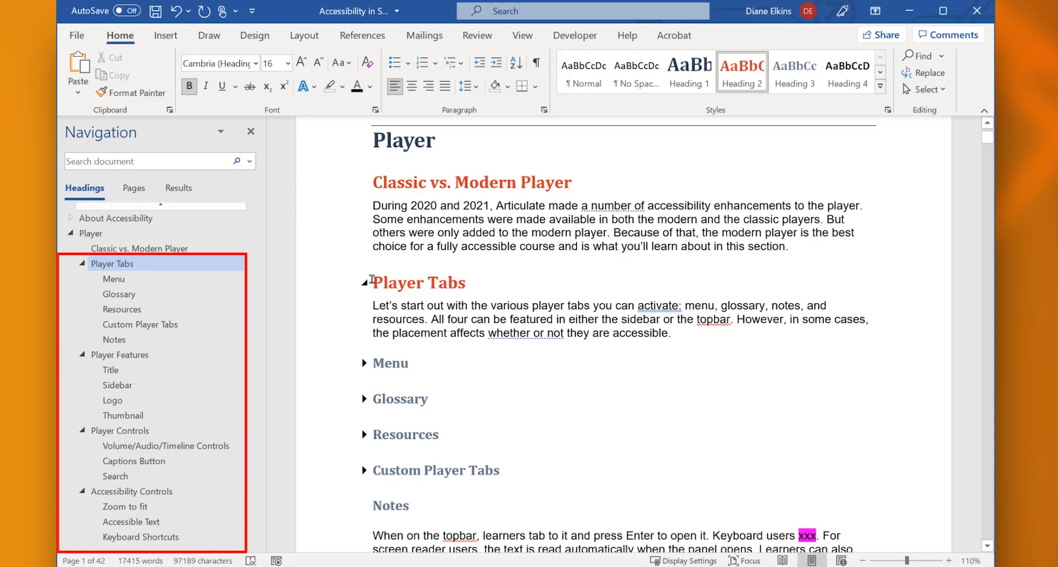
key(Return)
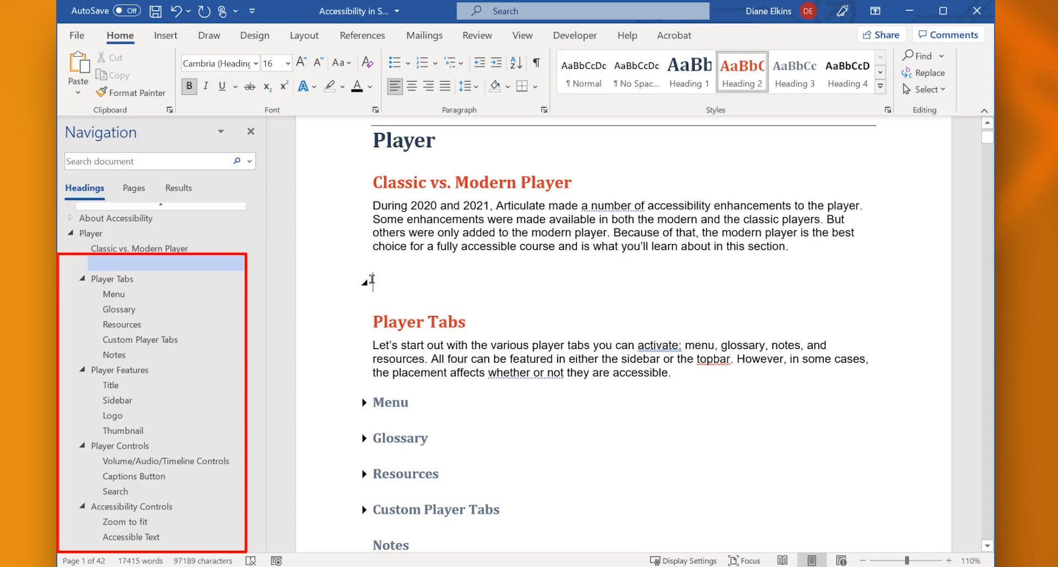
text(Features)
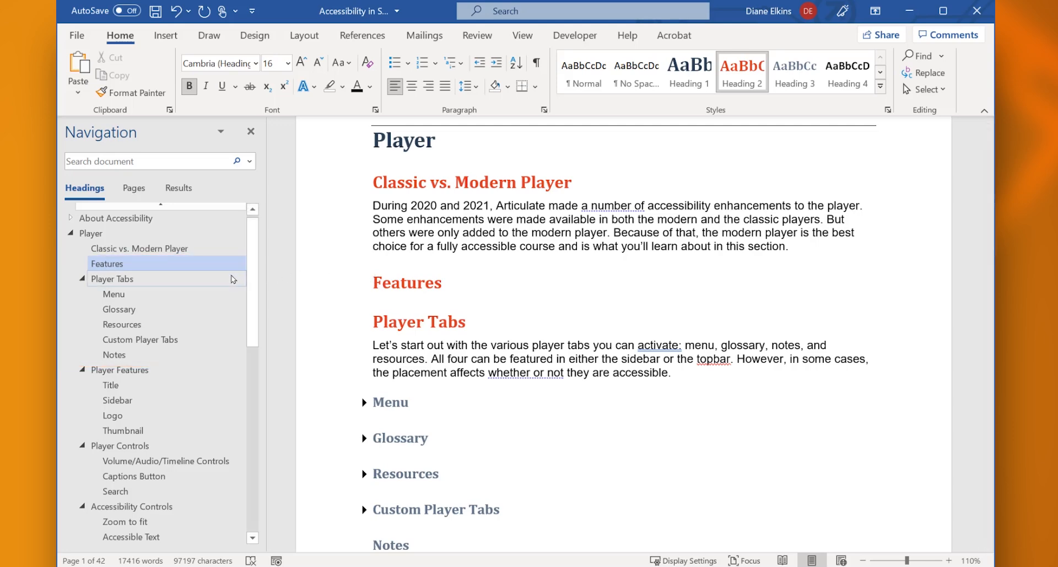
Demote the Player Tabs, Player Features and Player Controls headings, with their subheadings, one level so they sit under Features
click(94, 279)
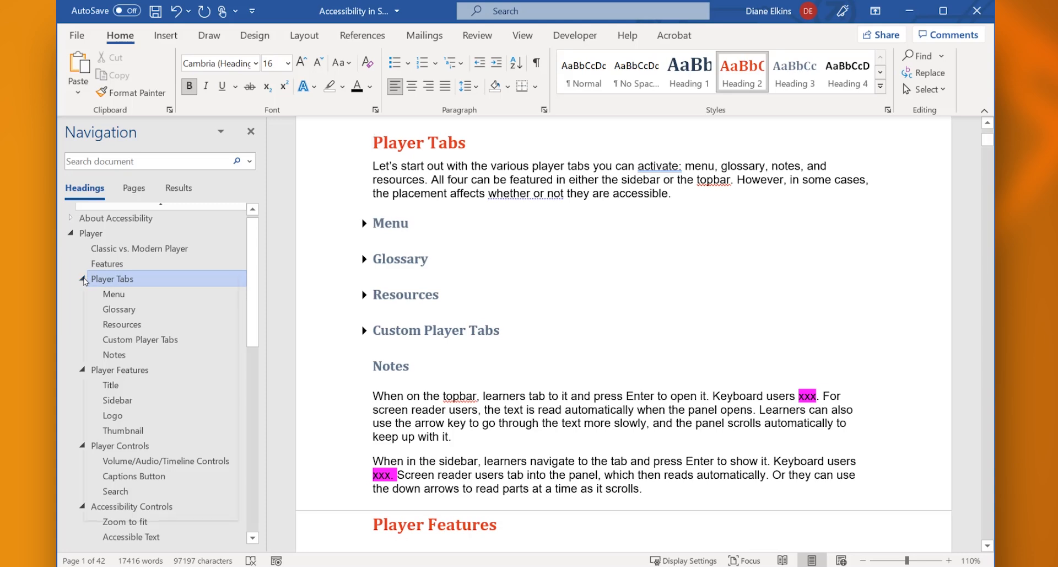
right_click(86, 279)
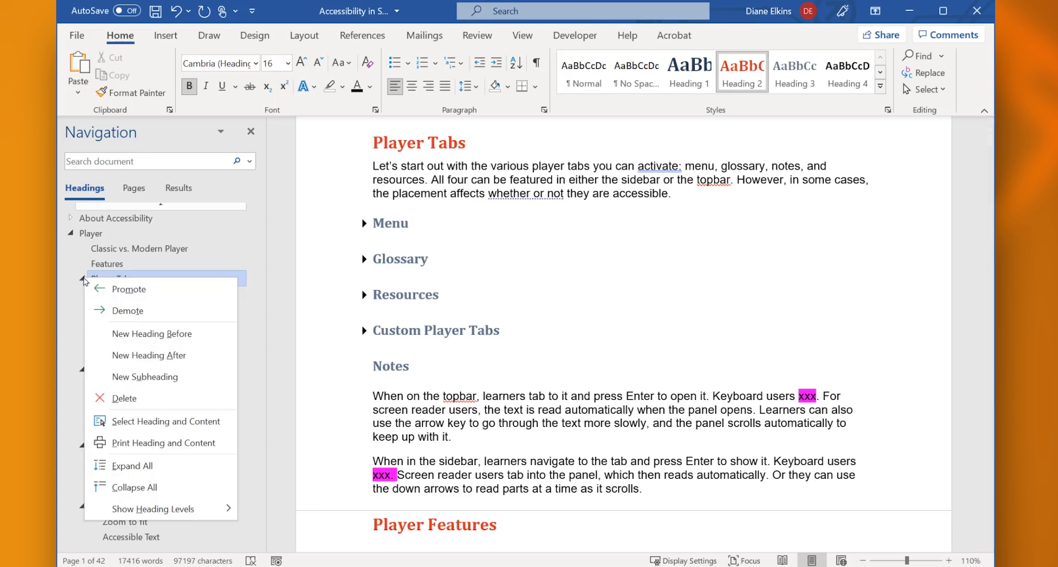
click(109, 309)
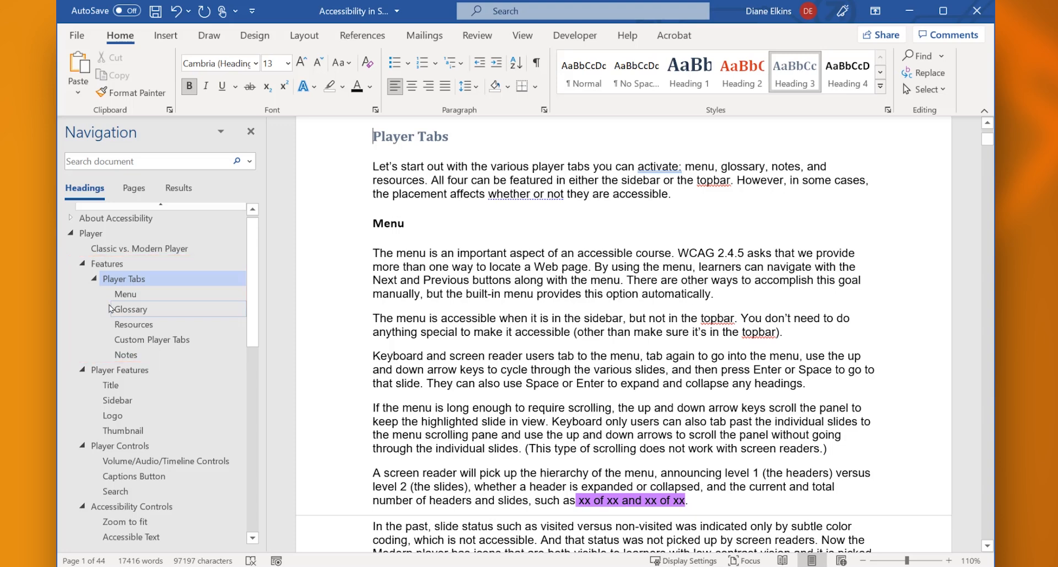
click(94, 370)
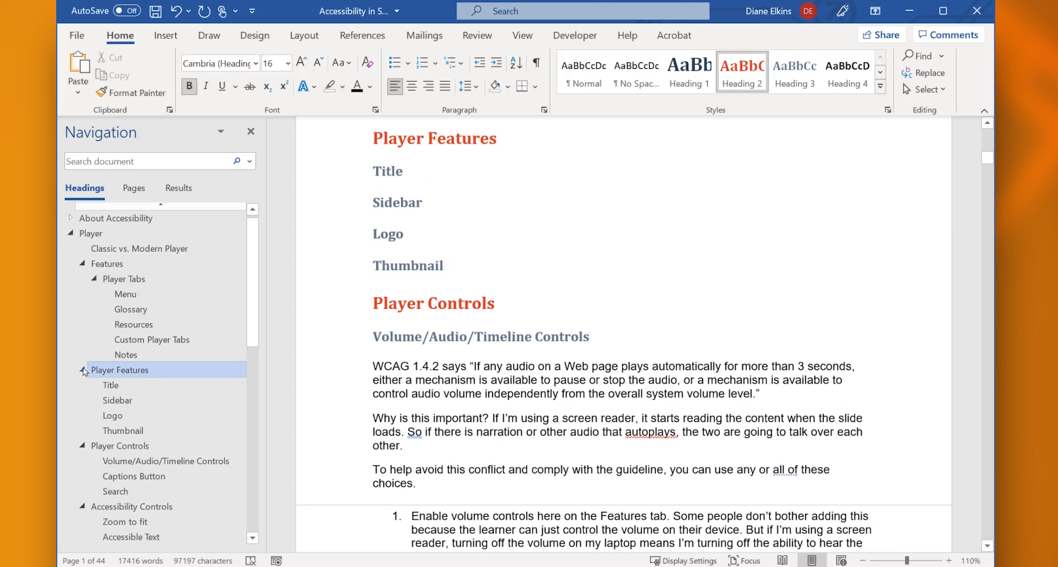
right_click(84, 370)
click(105, 400)
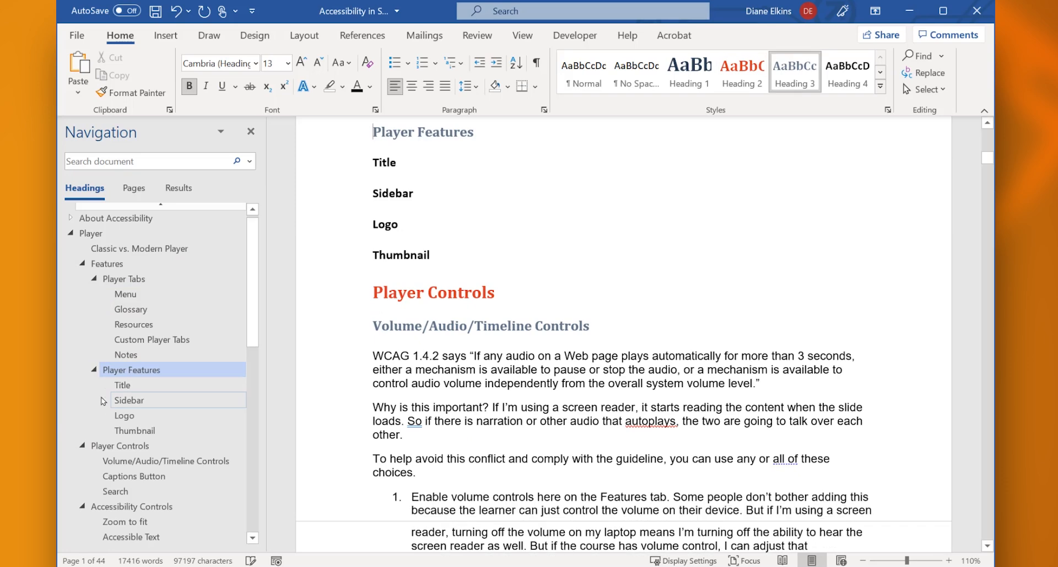
click(97, 444)
right_click(83, 445)
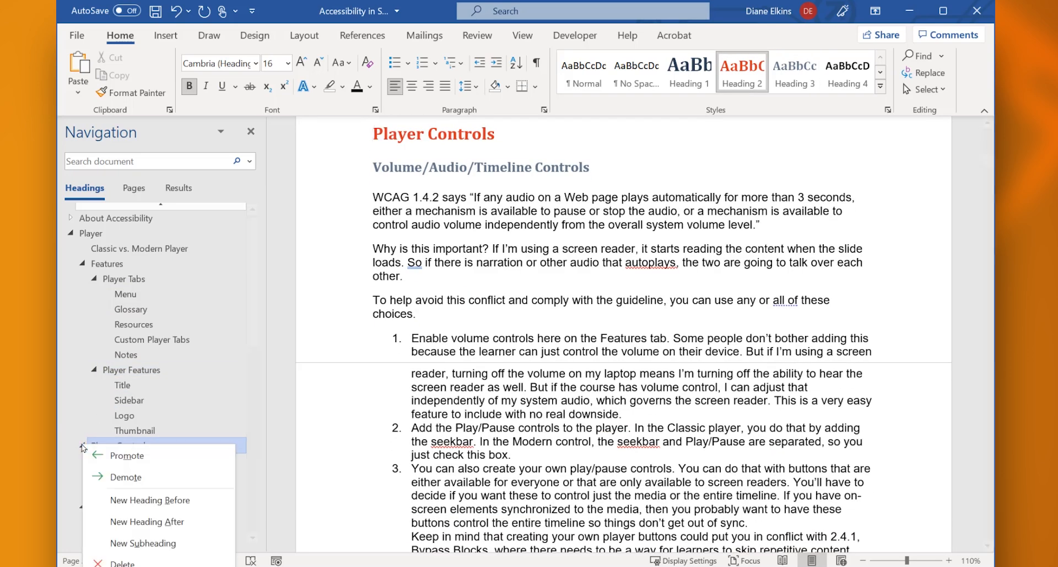
click(113, 478)
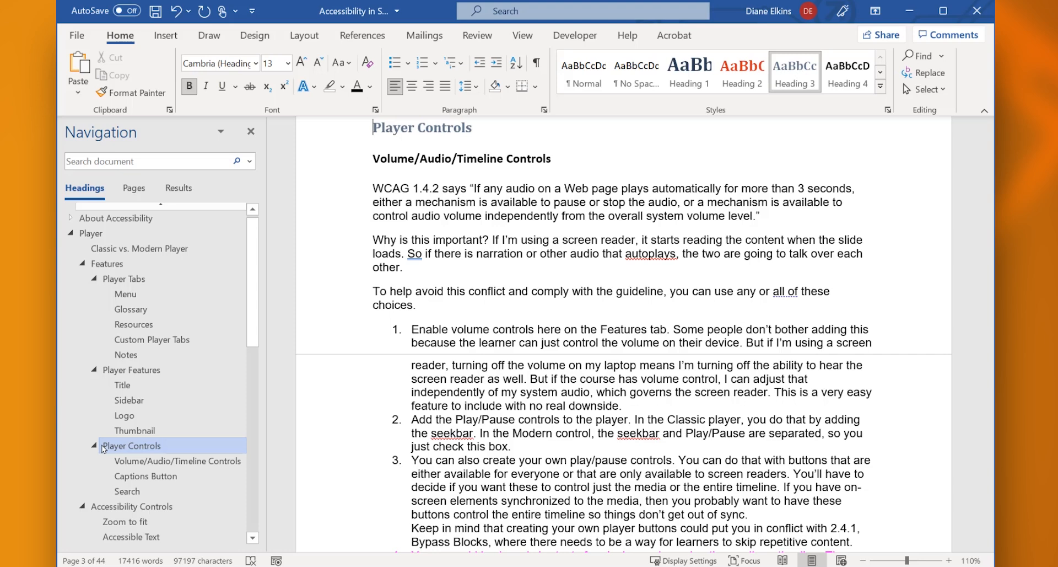
Switch the document to Outline view and go to its beginning
click(522, 35)
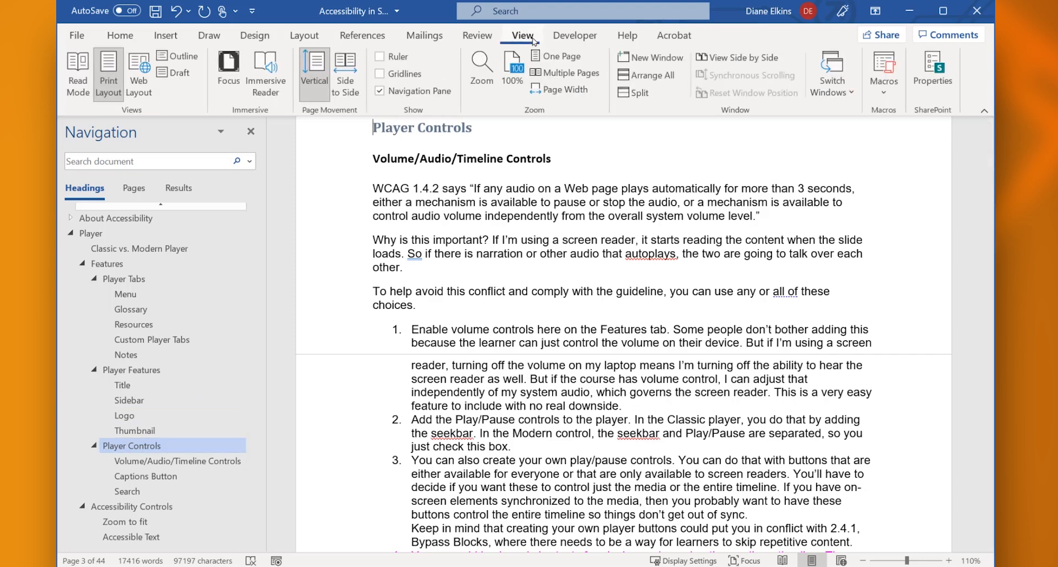
click(198, 62)
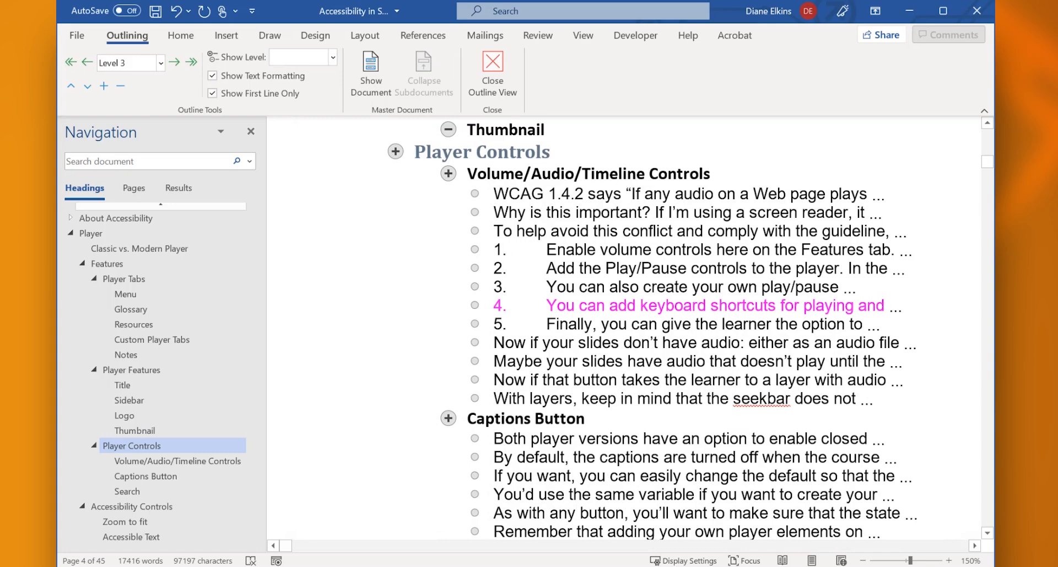
drag(989, 165, 988, 132)
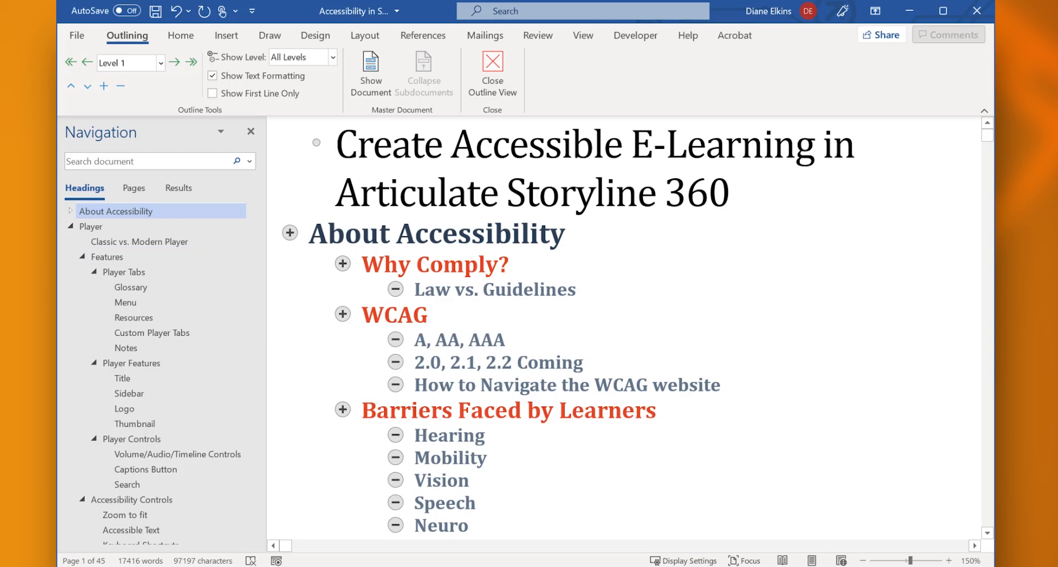
Collapse the About Accessibility section in the outline, expand it again and deselect it
double_click(290, 233)
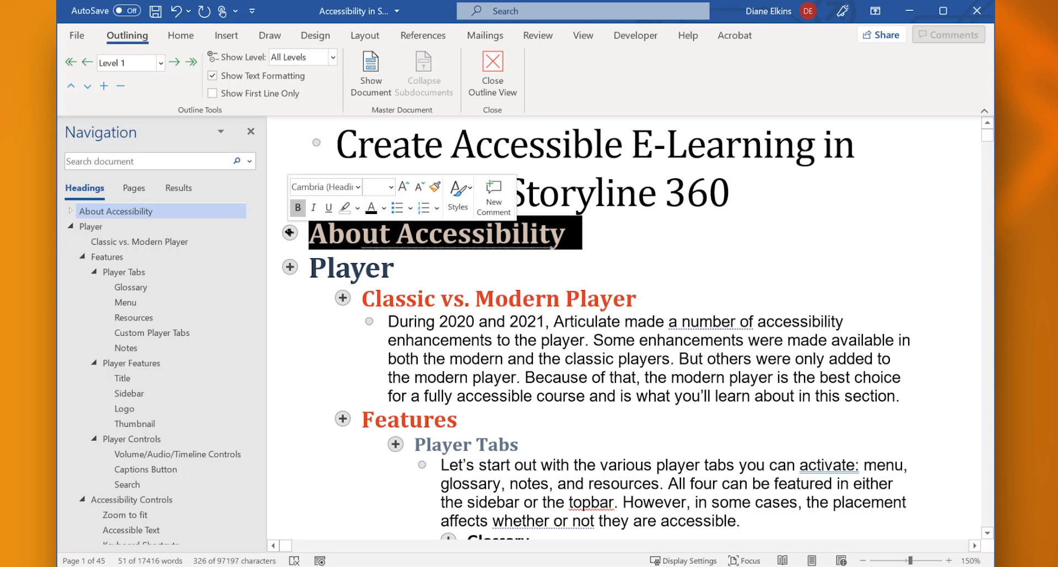
double_click(290, 234)
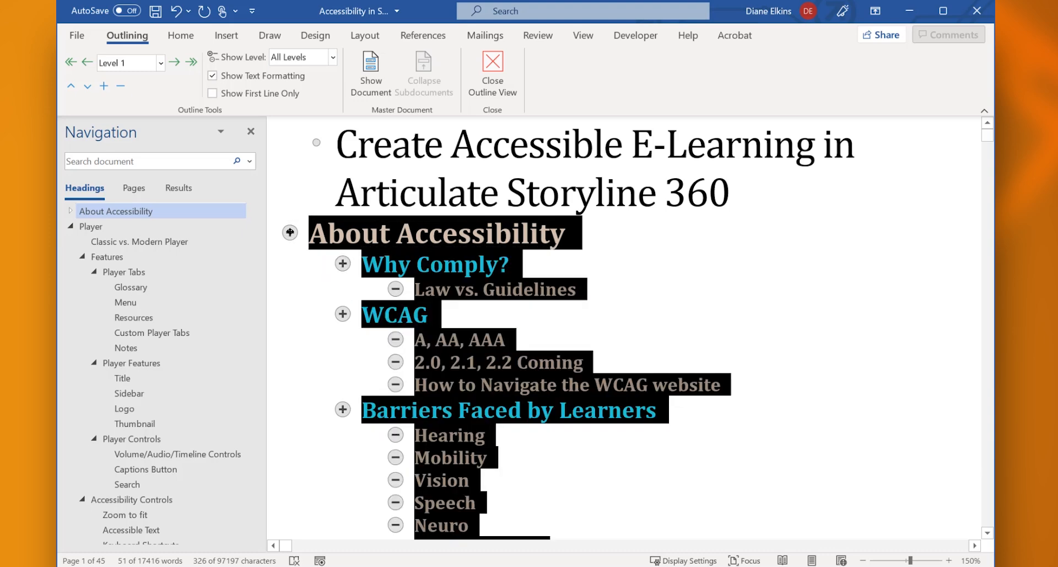
click(316, 245)
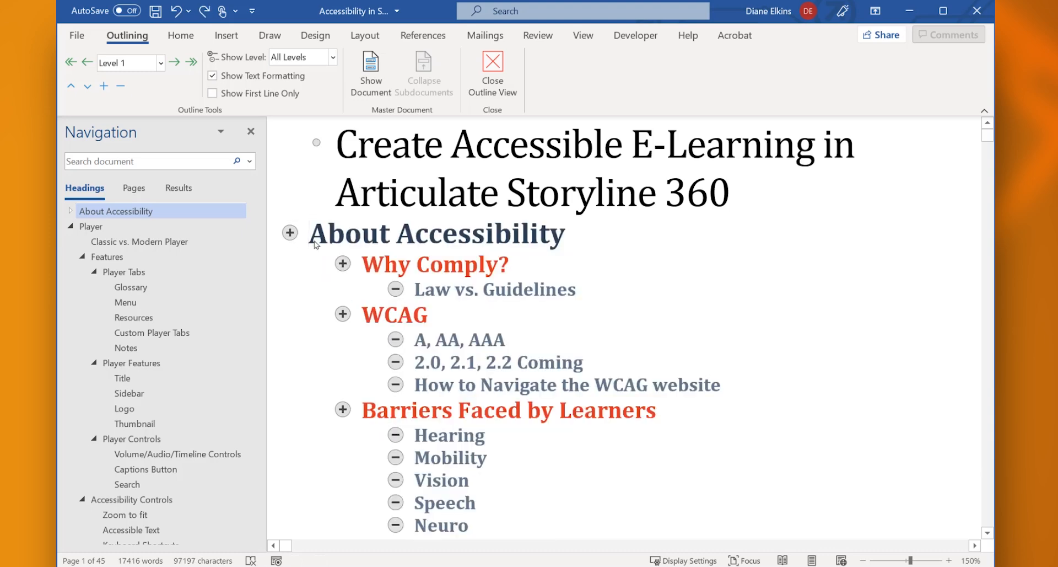
Move the Barriers Faced by Learners section above WCAG, demote it one level and promote it back to Level 2
drag(343, 409, 339, 464)
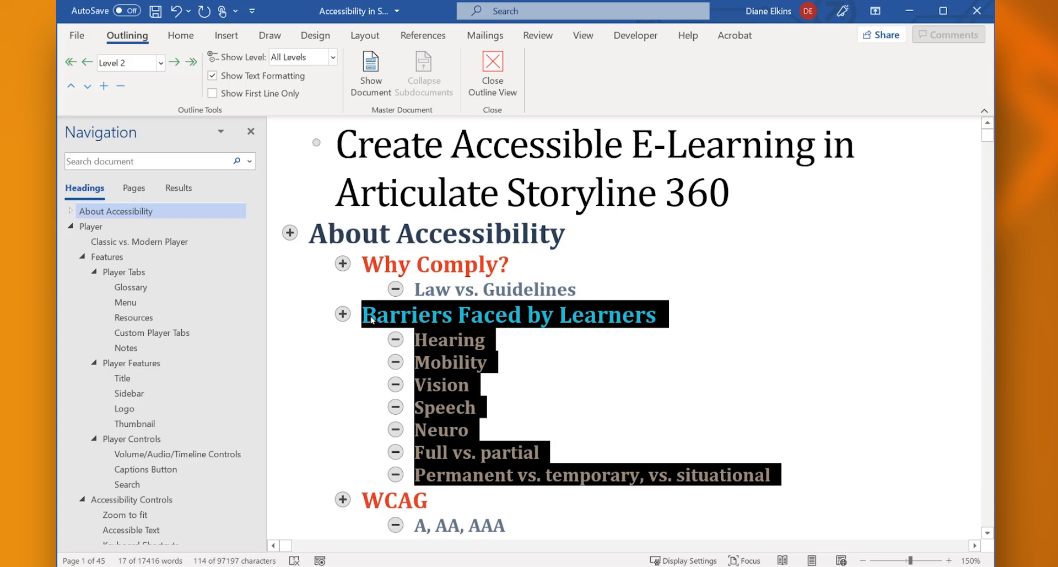
click(174, 64)
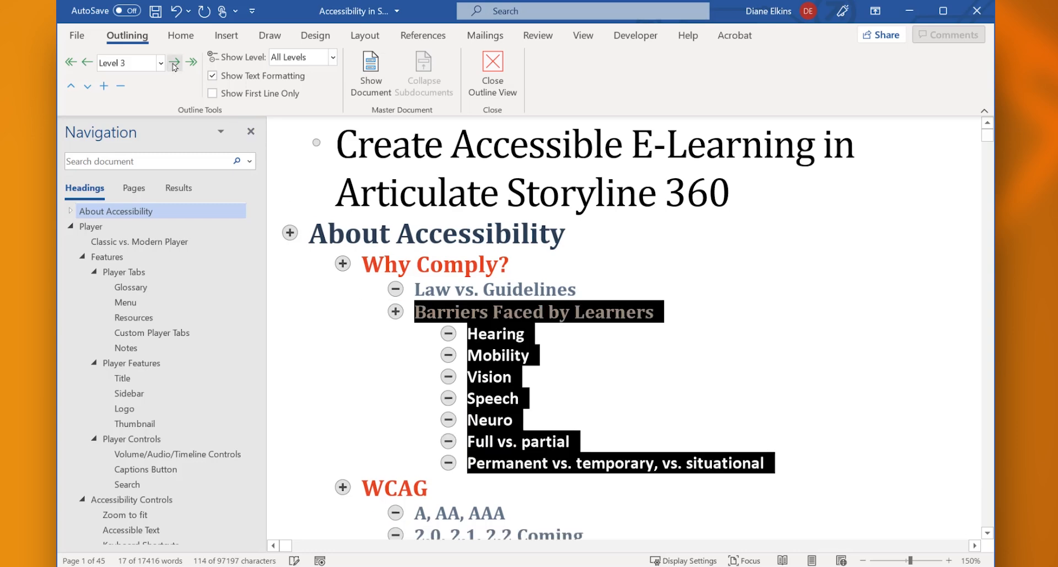
click(87, 63)
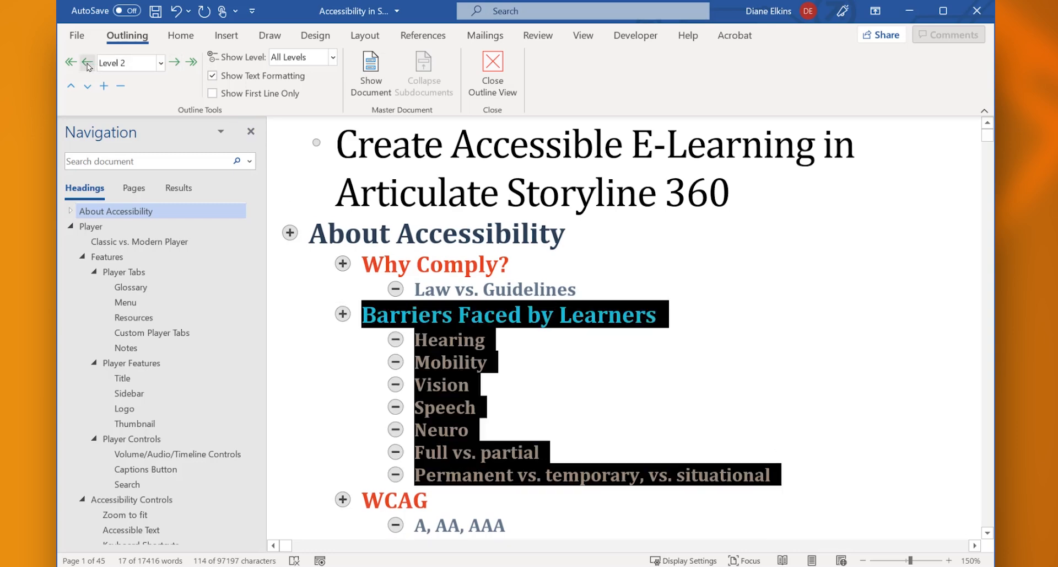
click(315, 222)
Limit the outline display to Level 1, Level 2 and Level 3 headings in turn
click(333, 57)
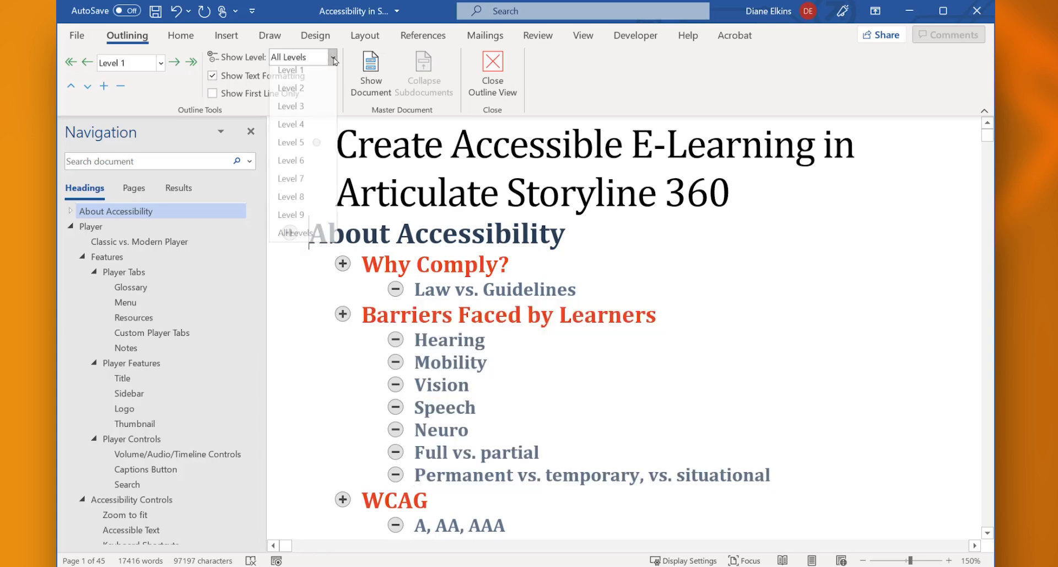
click(314, 73)
click(334, 58)
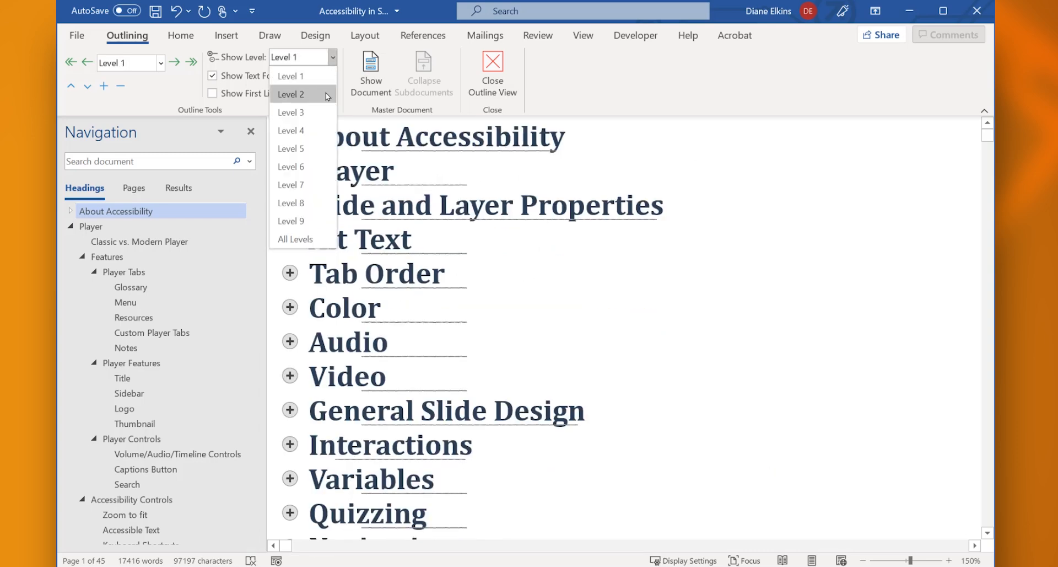
click(327, 95)
click(333, 57)
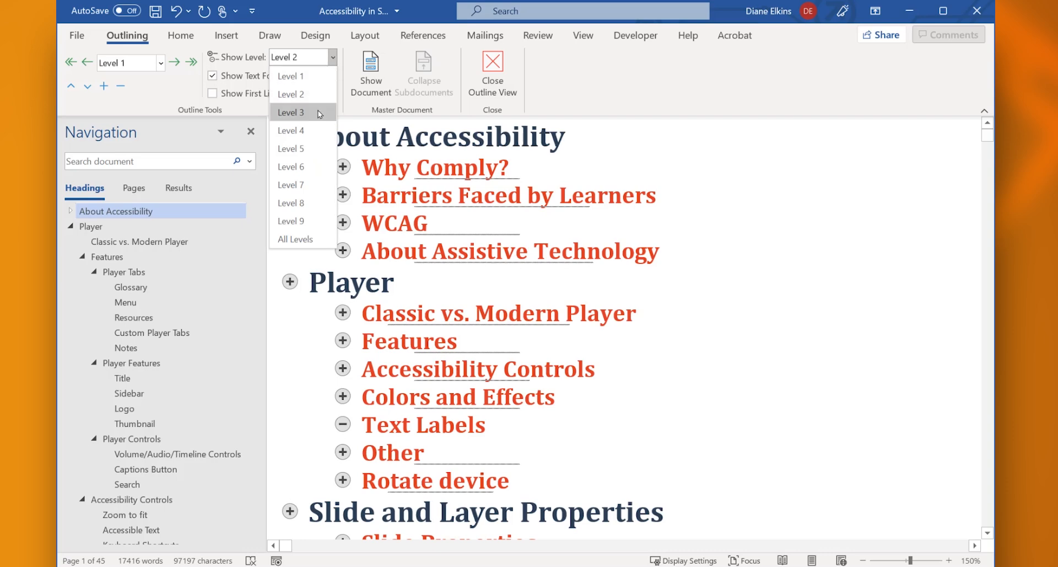
click(300, 109)
Collapse the About Accessibility section and set the outline display to All Levels
double_click(290, 137)
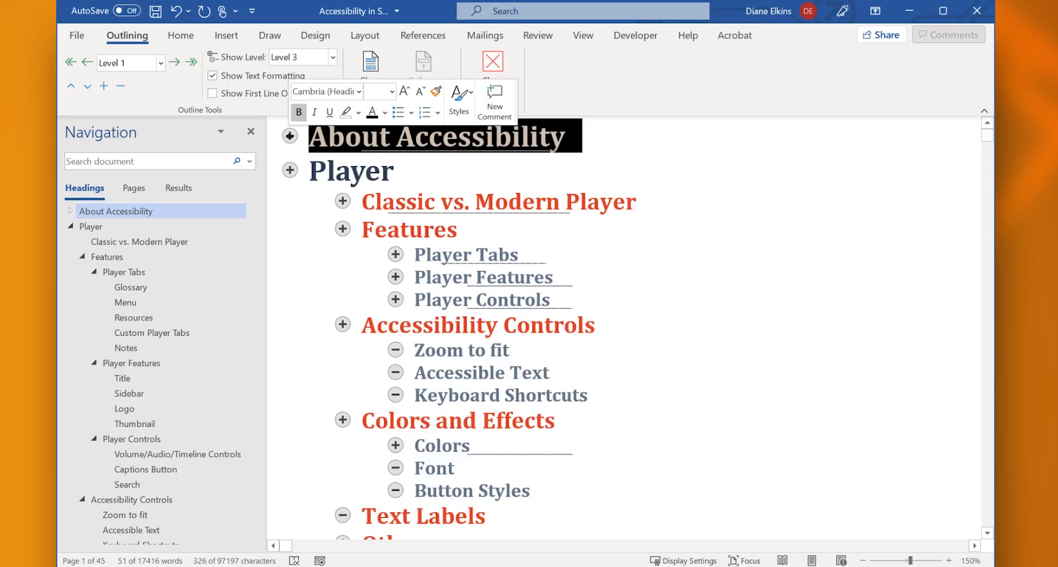
click(333, 57)
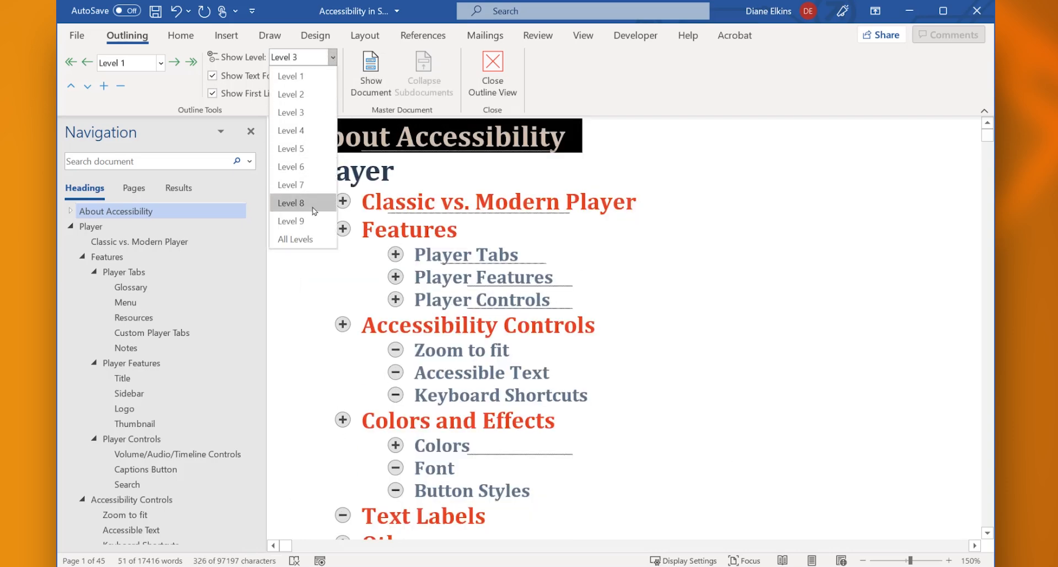
click(297, 239)
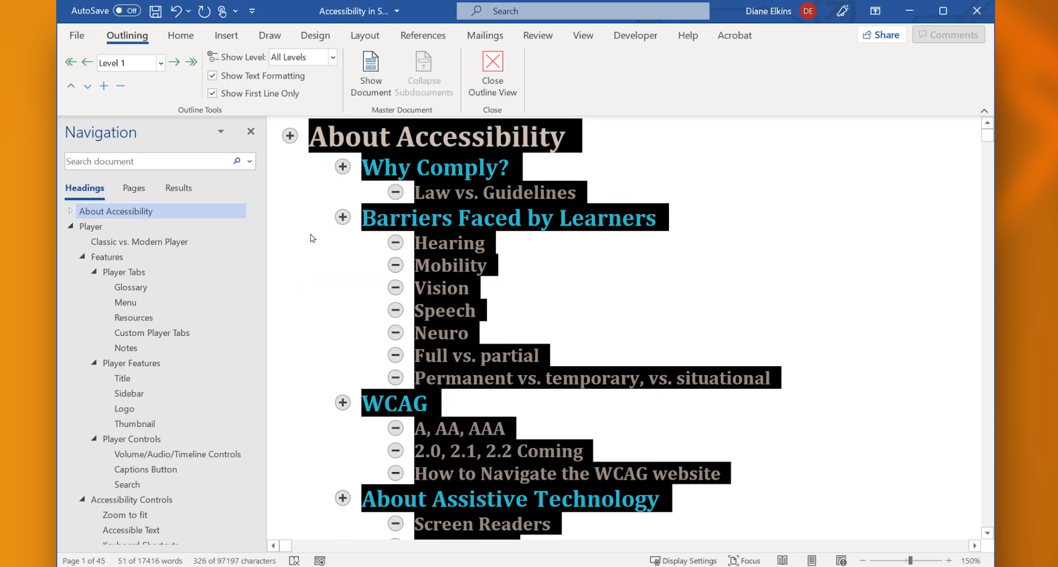
Collapse About Accessibility in the full outline and show only the first line of each body paragraph
double_click(290, 136)
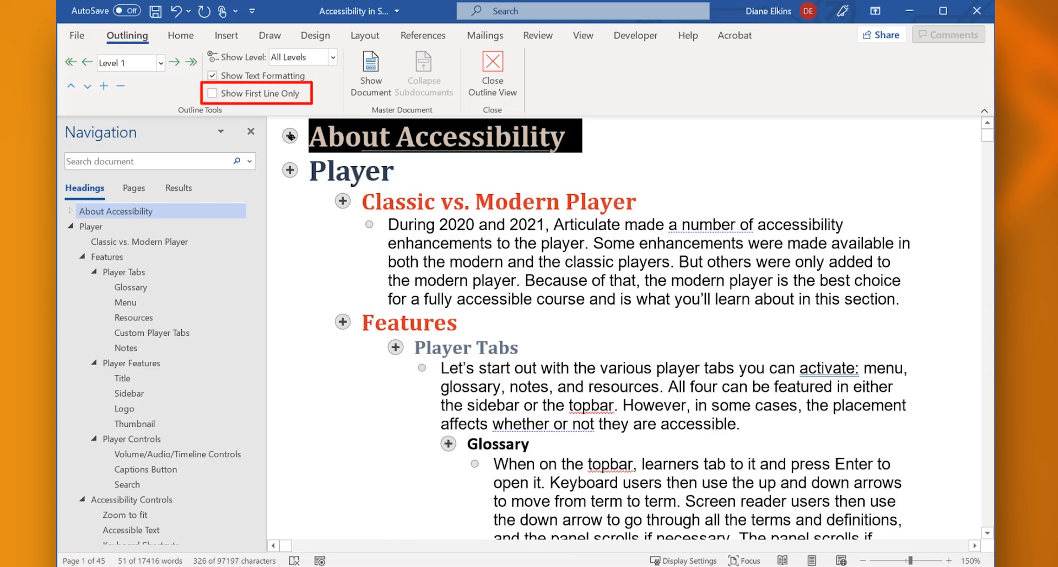
click(212, 93)
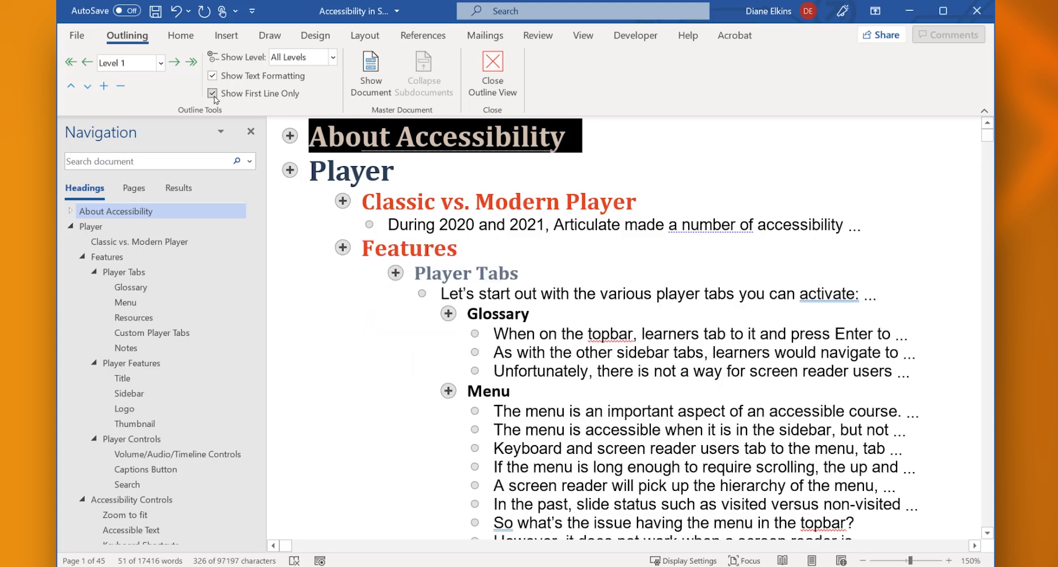
scroll(643, 352, down, 3)
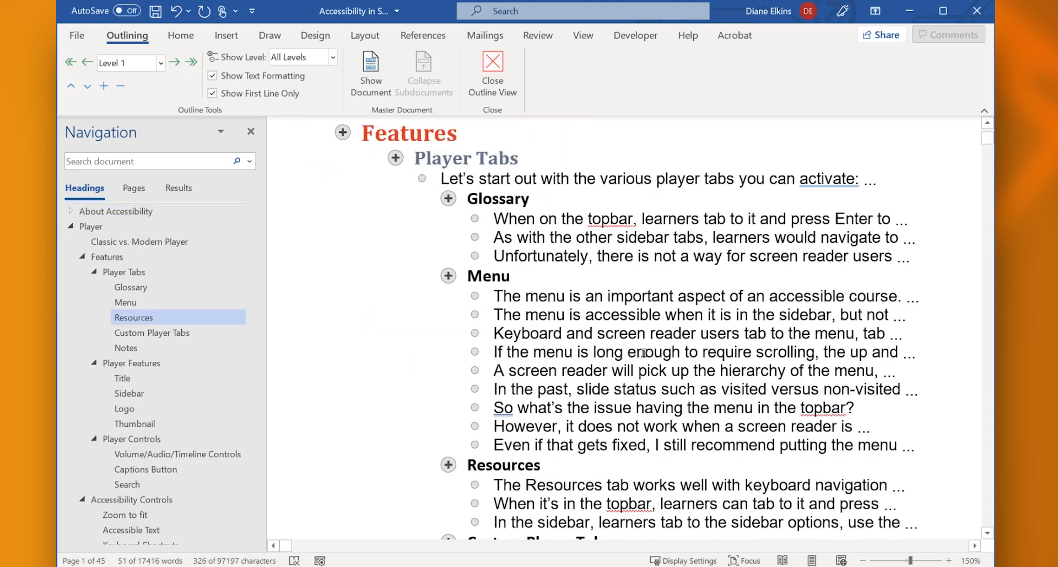